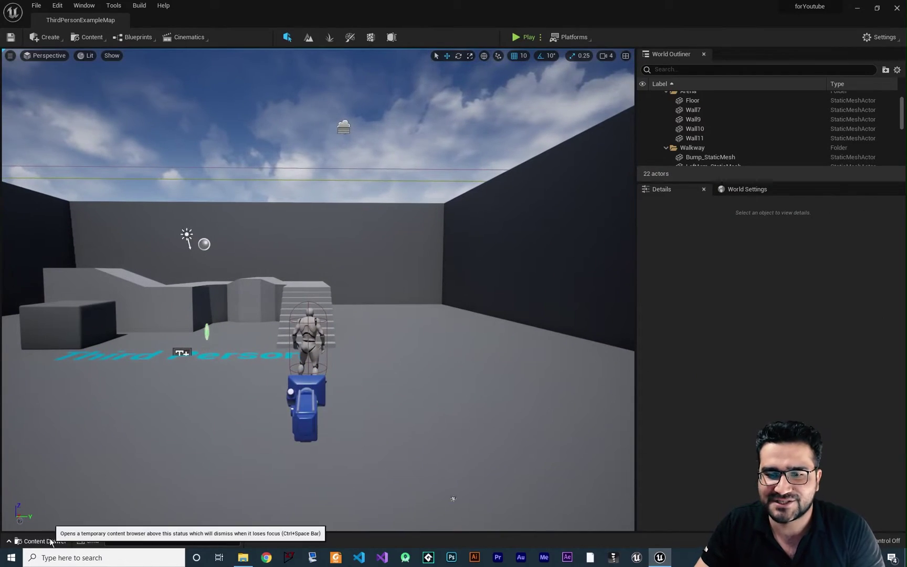
# Step: Create a Sound Cue asset named sc_example in the StarterContent Audio folder
pyautogui.click(49, 538)
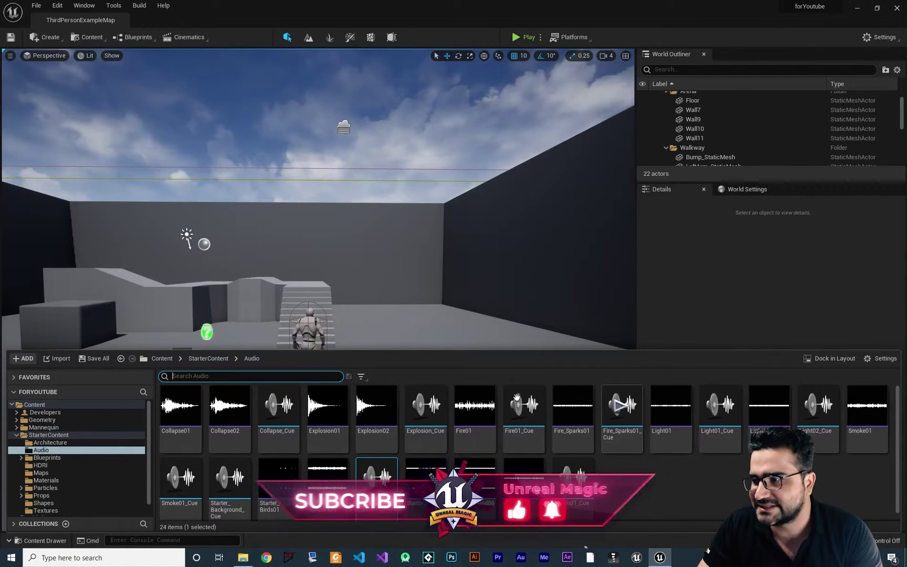
pyautogui.rightClick(649, 480)
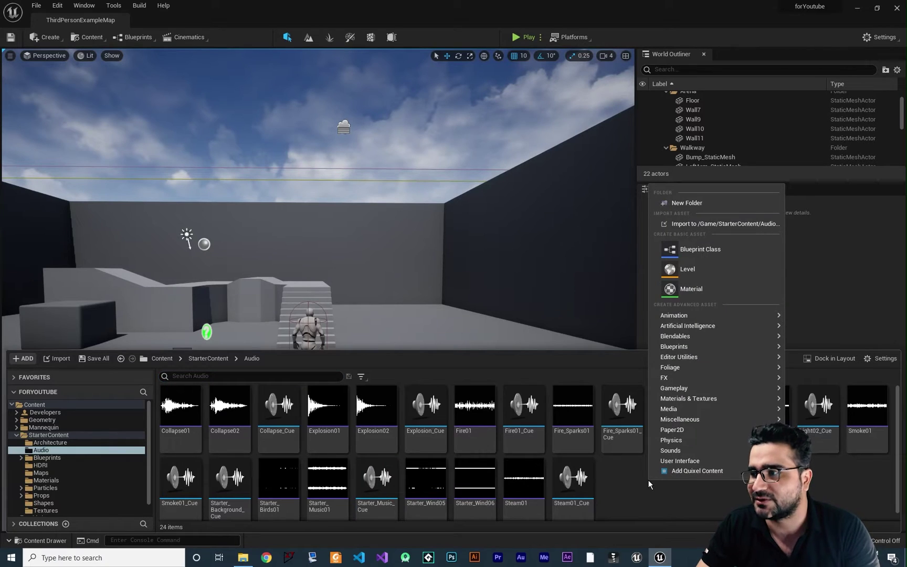
pyautogui.moveTo(688, 453)
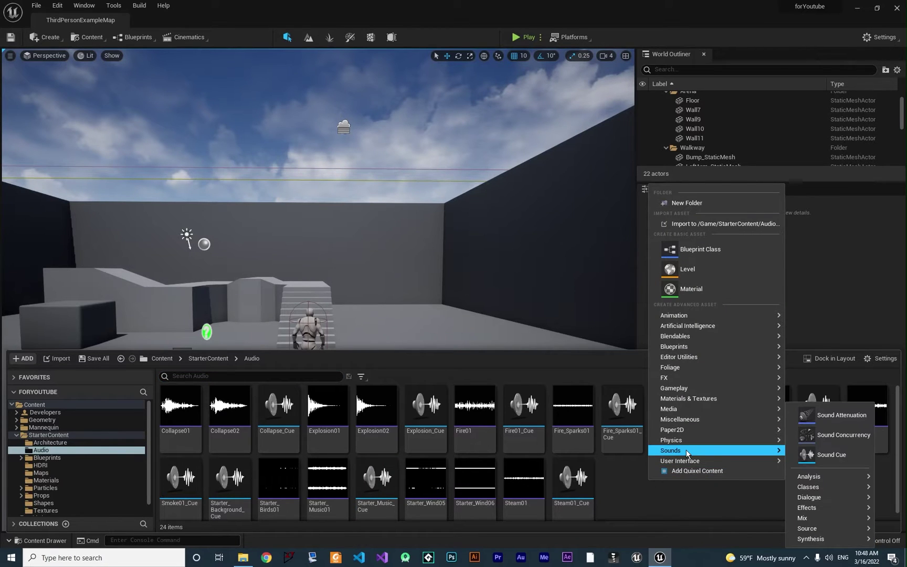
pyautogui.click(822, 457)
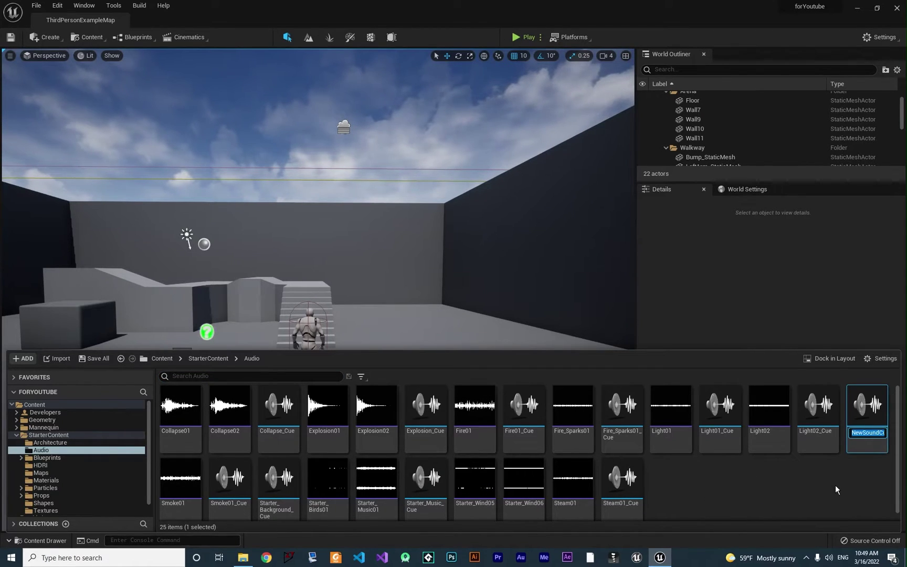
pyautogui.write('sc')
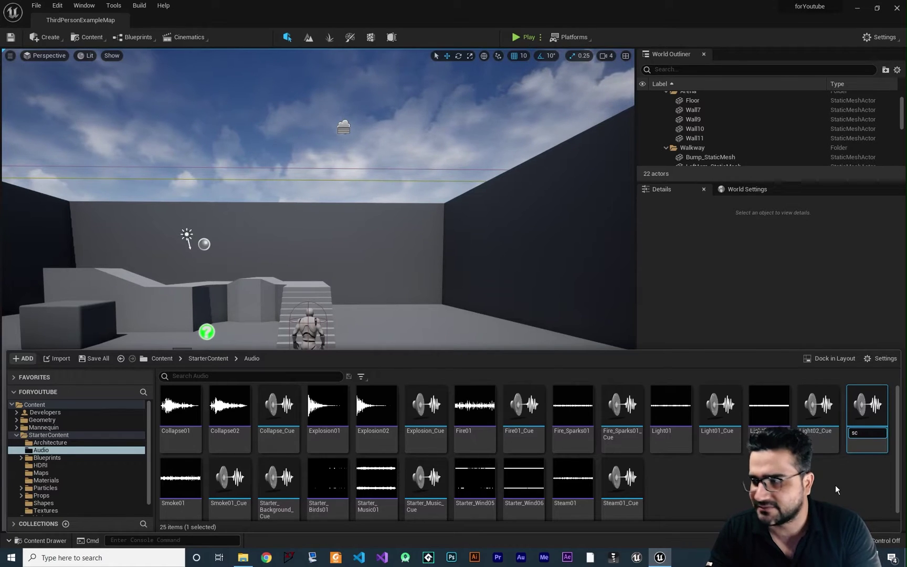
pyautogui.write('_example')
pyautogui.press('Return')
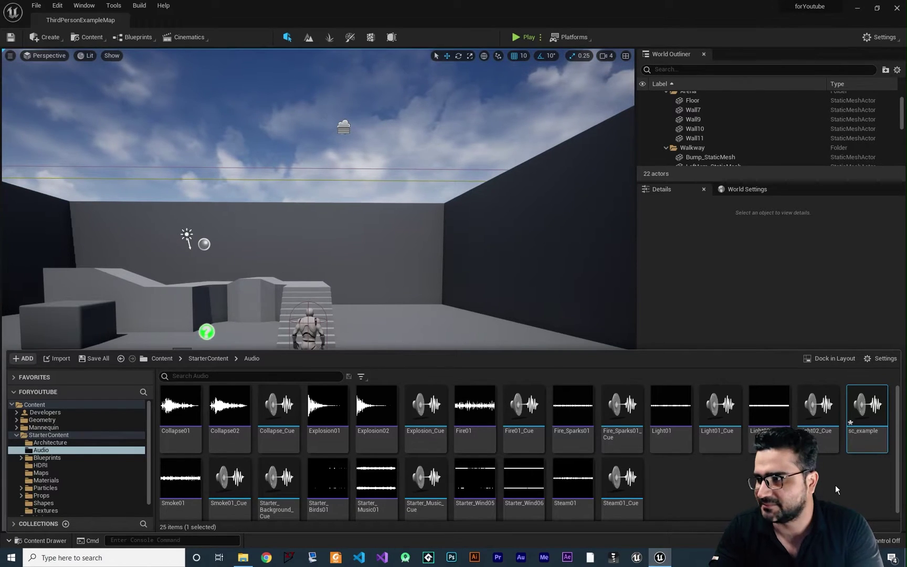
# Step: Open the sc_example sound cue and place a Wave Player node to the left of the Output node
pyautogui.doubleClick(873, 411)
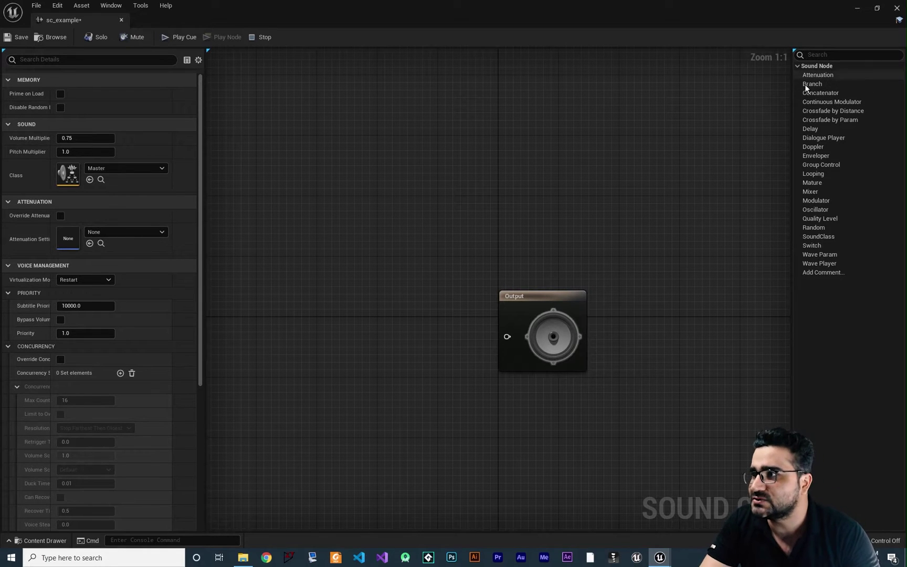
pyautogui.rightClick(430, 275)
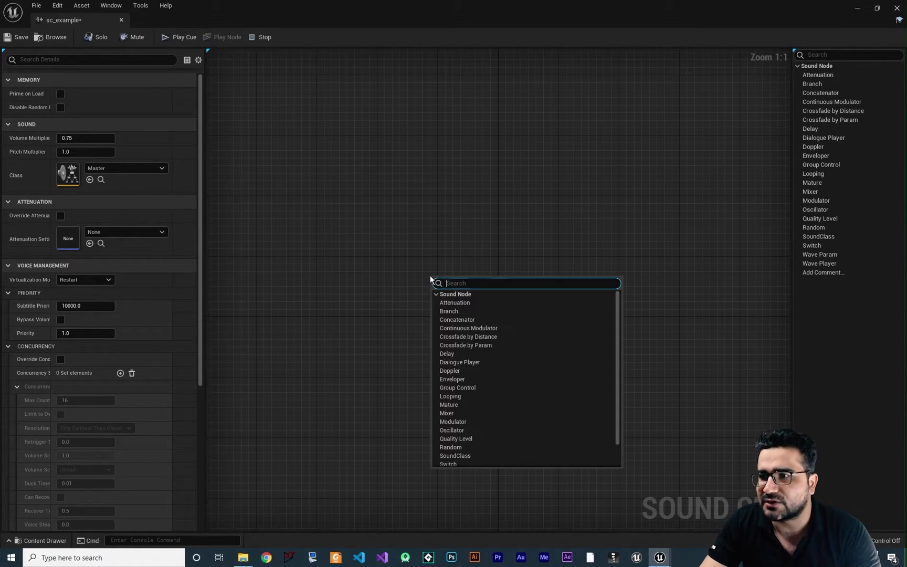
pyautogui.scroll(-2, 504, 378)
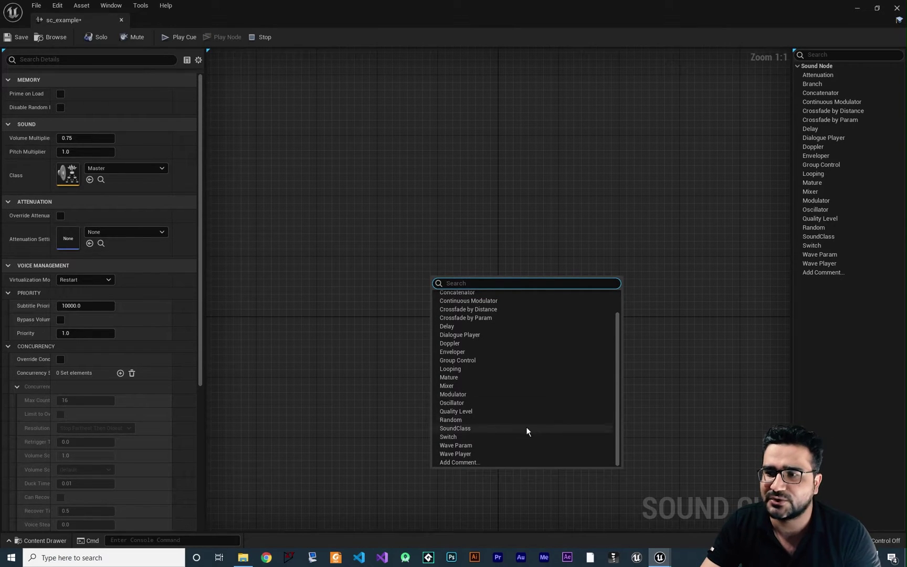
pyautogui.click(492, 455)
pyautogui.moveTo(469, 281); pyautogui.dragTo(357, 309)
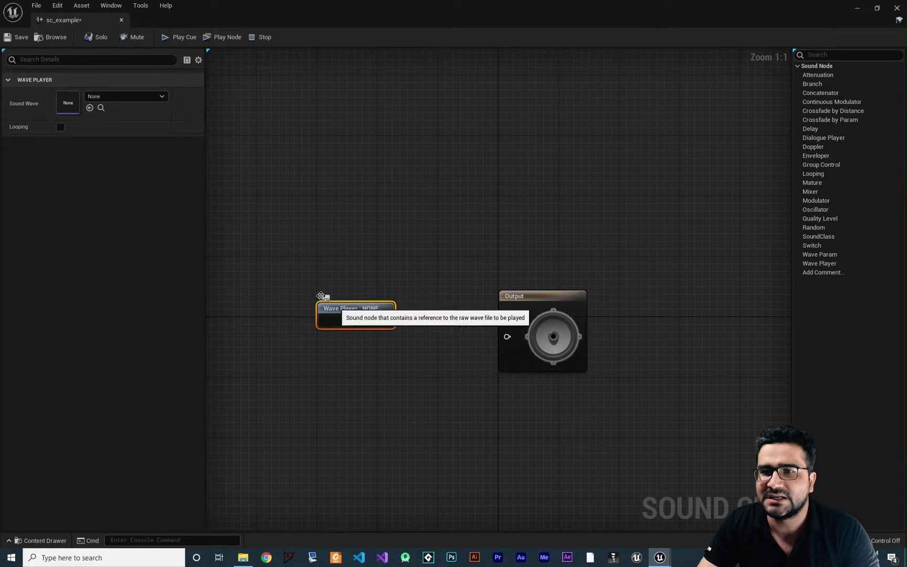
# Step: Assign the Explosion01 sound wave to the Wave Player and play the cue with the player wired to the Output node
pyautogui.click(157, 98)
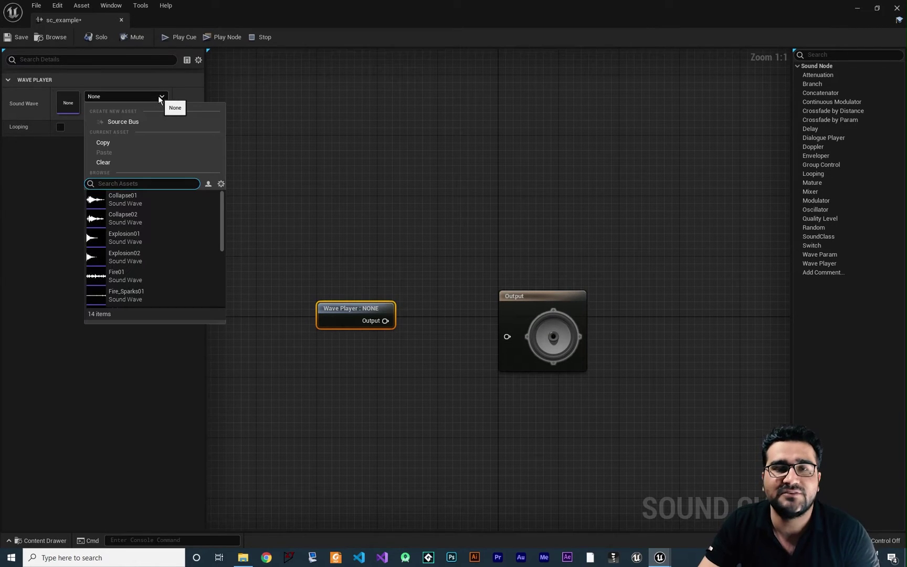
pyautogui.click(142, 238)
pyautogui.moveTo(393, 316); pyautogui.dragTo(352, 304, button='right')
pyautogui.moveTo(351, 303); pyautogui.dragTo(465, 324)
pyautogui.press('space')
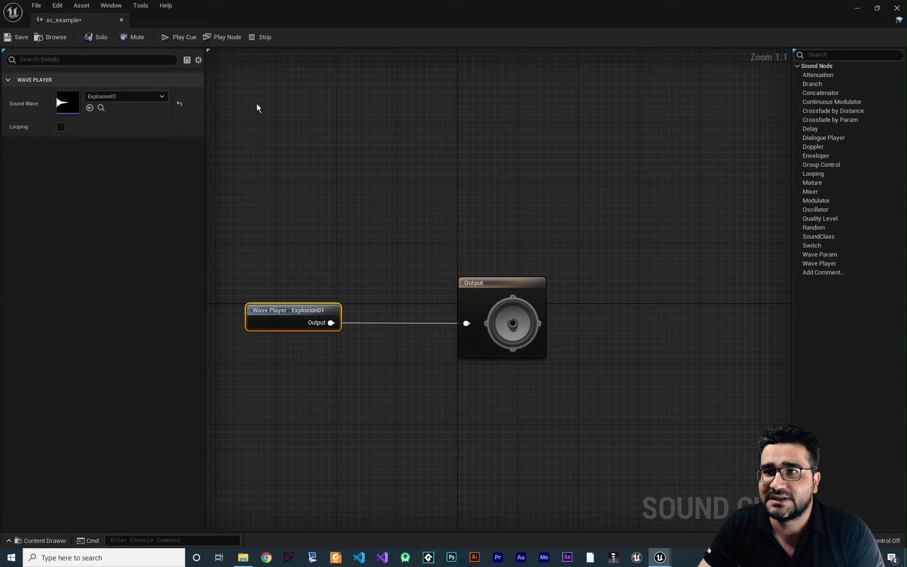
pyautogui.click(181, 39)
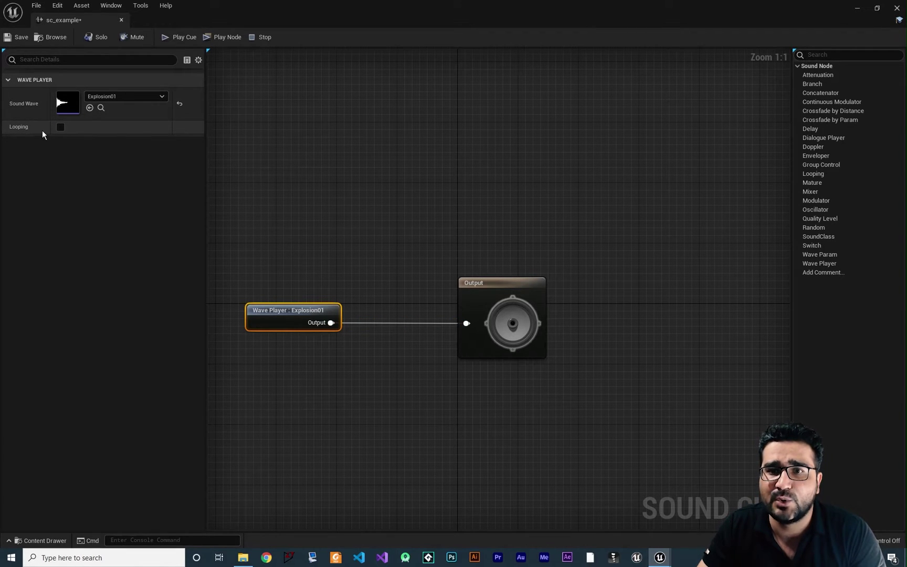
# Step: Play the cue with the Wave Player's Looping option enabled, switching the option back off and stopping playback
pyautogui.click(60, 128)
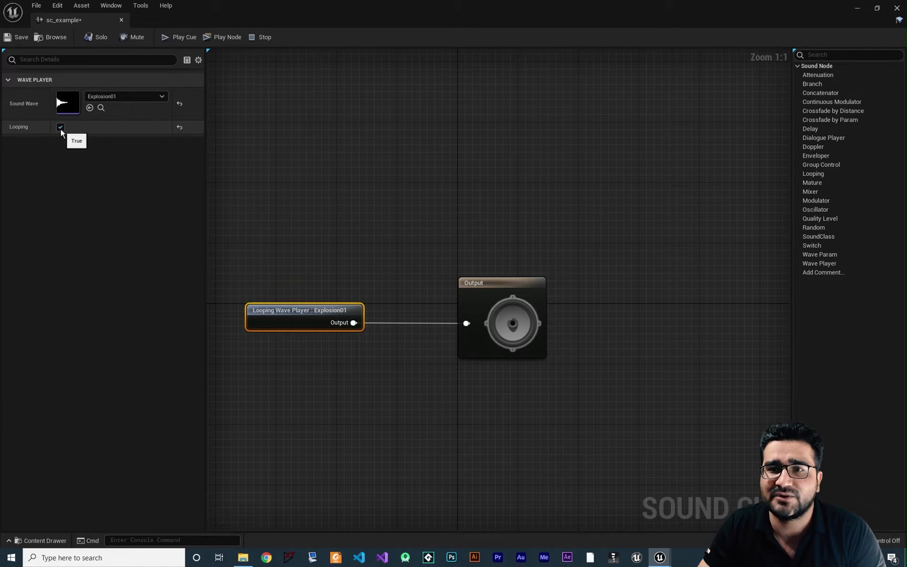
pyautogui.click(182, 37)
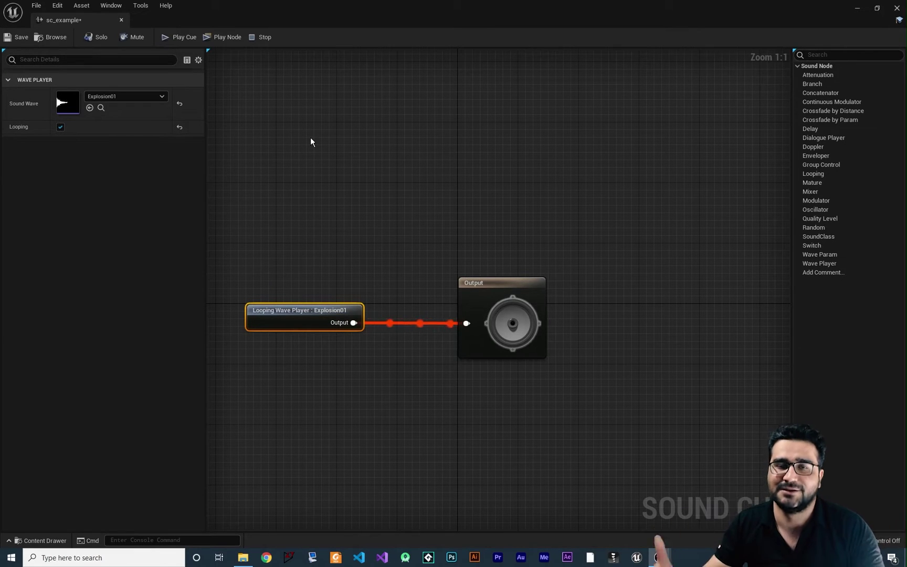
pyautogui.click(60, 127)
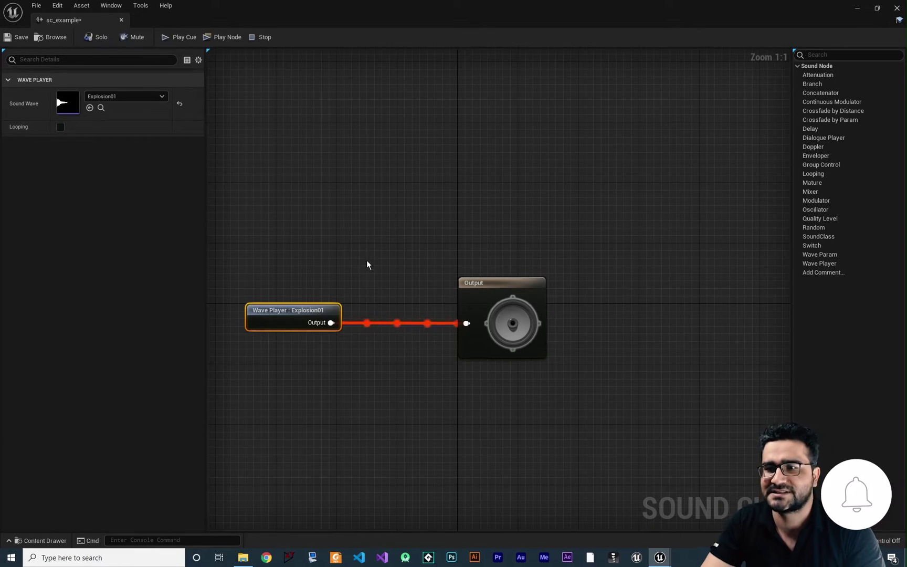
pyautogui.click(259, 40)
# Step: Disconnect the Wave Player from the Output and wire a Looping node between the two
pyautogui.moveTo(393, 382); pyautogui.dragTo(409, 337, button='right')
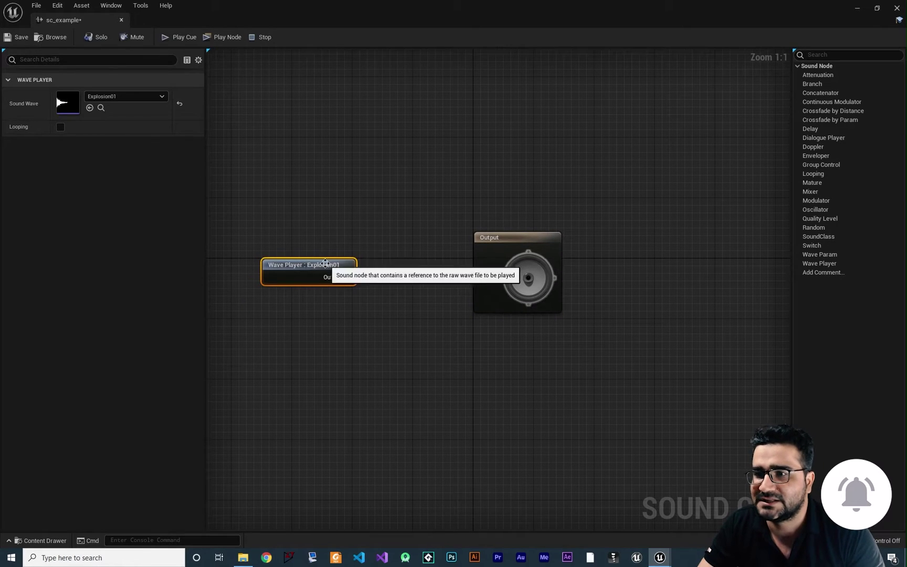
pyautogui.moveTo(279, 277); pyautogui.dragTo(349, 273, button='right')
pyautogui.rightClick(349, 272)
pyautogui.click(381, 303)
pyautogui.moveTo(609, 357); pyautogui.dragTo(549, 352, button='right')
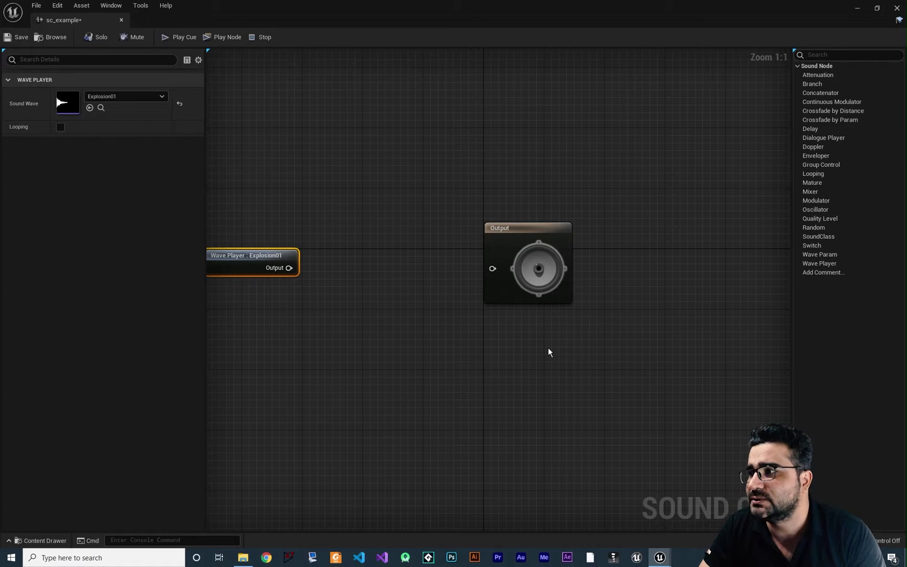
pyautogui.moveTo(813, 174); pyautogui.dragTo(372, 255)
pyautogui.moveTo(290, 268); pyautogui.dragTo(492, 268)
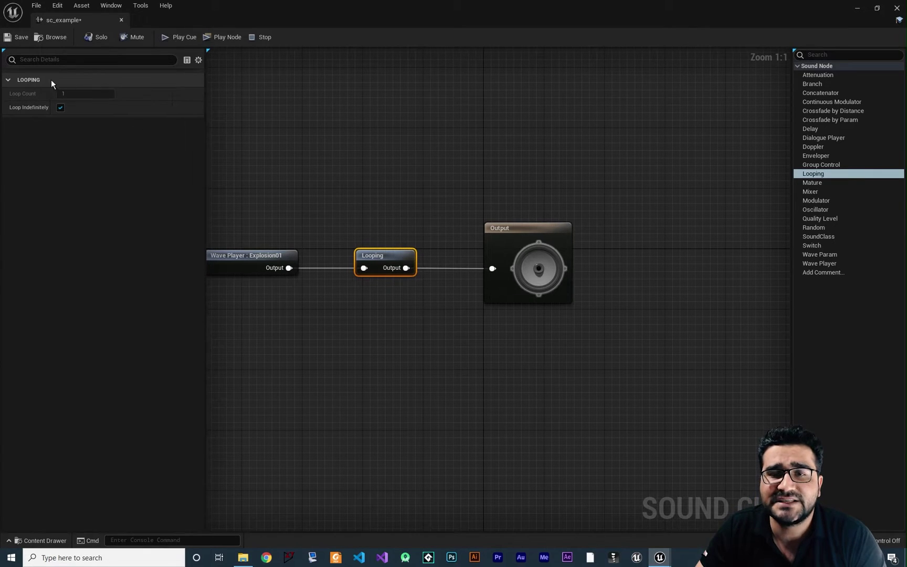
# Step: Play the cue with the Looping node limited to a loop count of 3, and re-enable Loop Indefinitely
pyautogui.moveTo(317, 237); pyautogui.dragTo(349, 238, button='right')
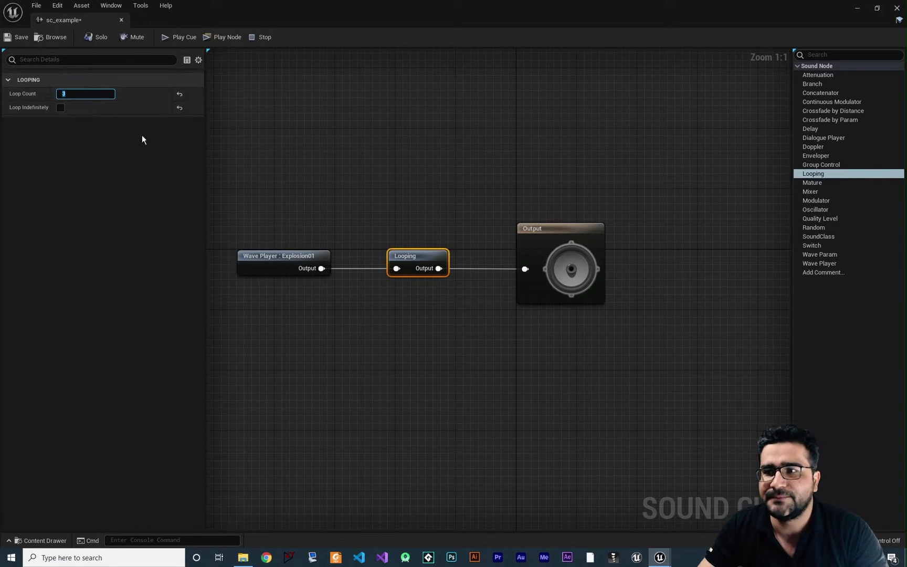
pyautogui.click(184, 37)
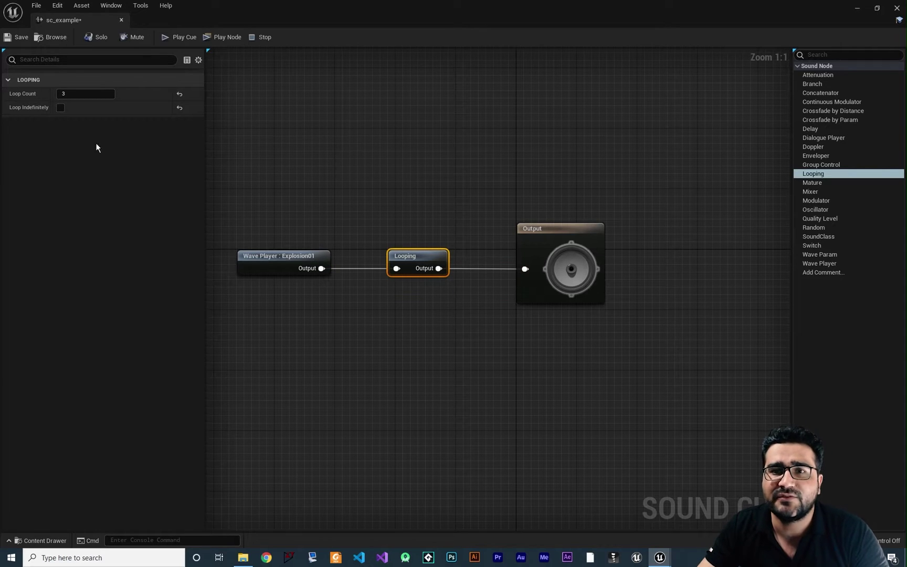
pyautogui.click(61, 107)
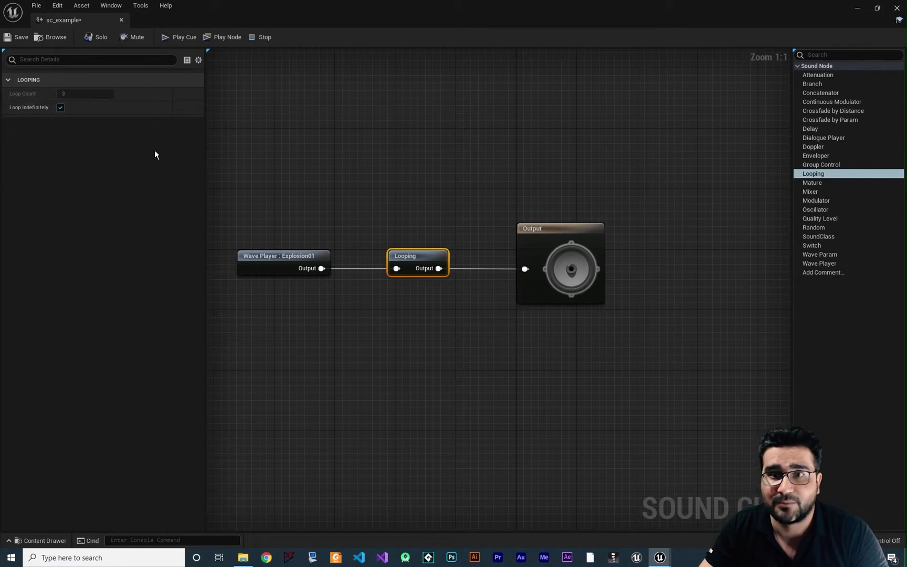
# Step: Replace the Looping node with a Delay node wired between the Wave Player and the Output
pyautogui.moveTo(415, 318); pyautogui.dragTo(407, 326, button='right')
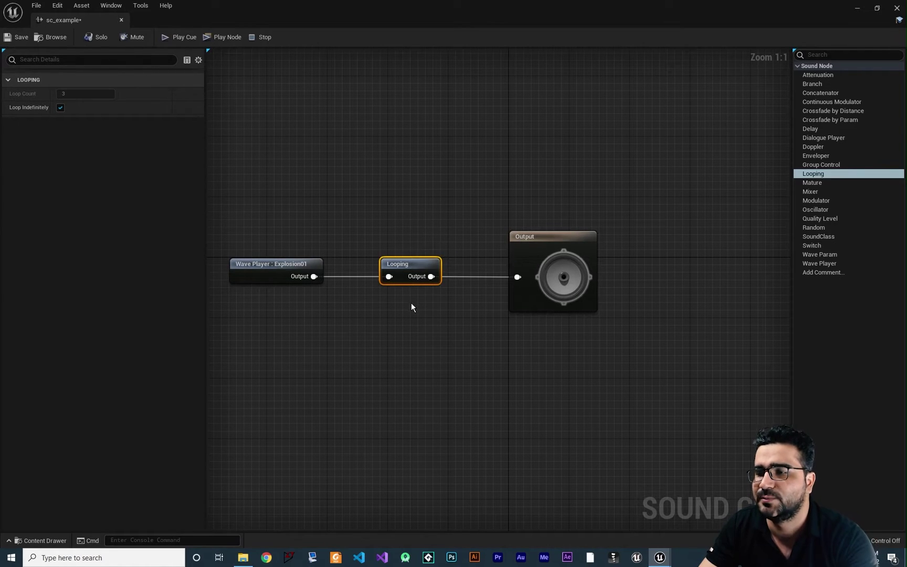
pyautogui.press('Delete')
pyautogui.click(811, 130)
pyautogui.moveTo(393, 262); pyautogui.dragTo(393, 262)
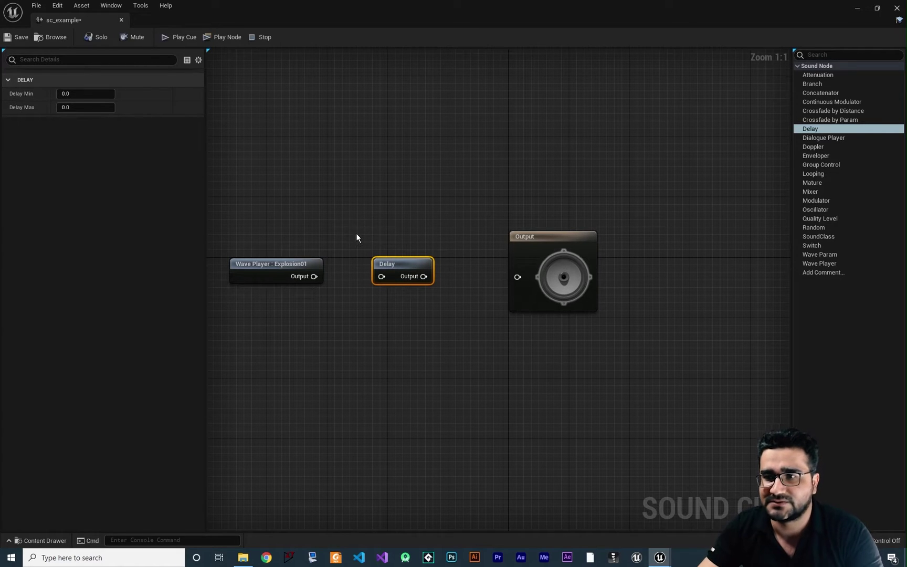
pyautogui.moveTo(314, 277); pyautogui.dragTo(382, 276)
pyautogui.moveTo(424, 276); pyautogui.dragTo(518, 278)
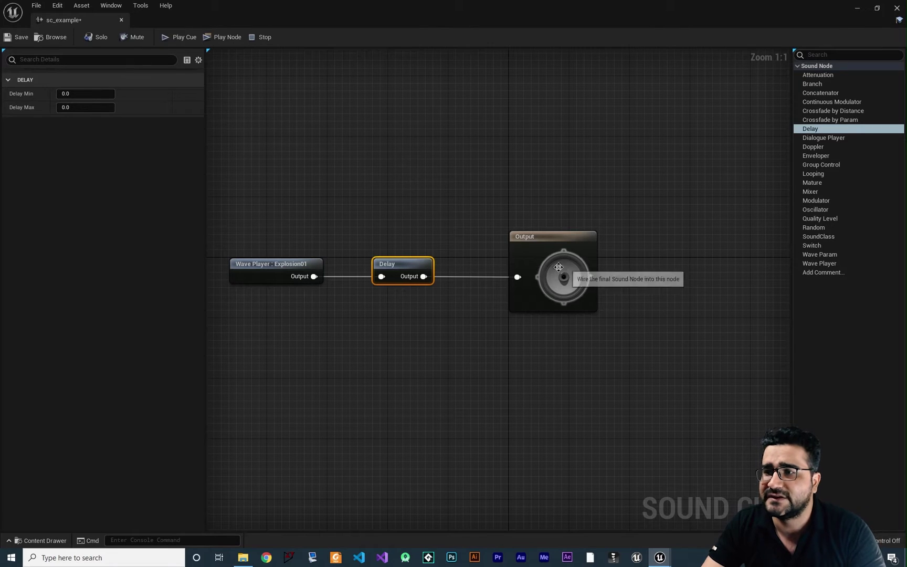
# Step: Set the Delay node's Delay Min to 1 and Delay Max to 3, and play the cue
pyautogui.click(84, 108)
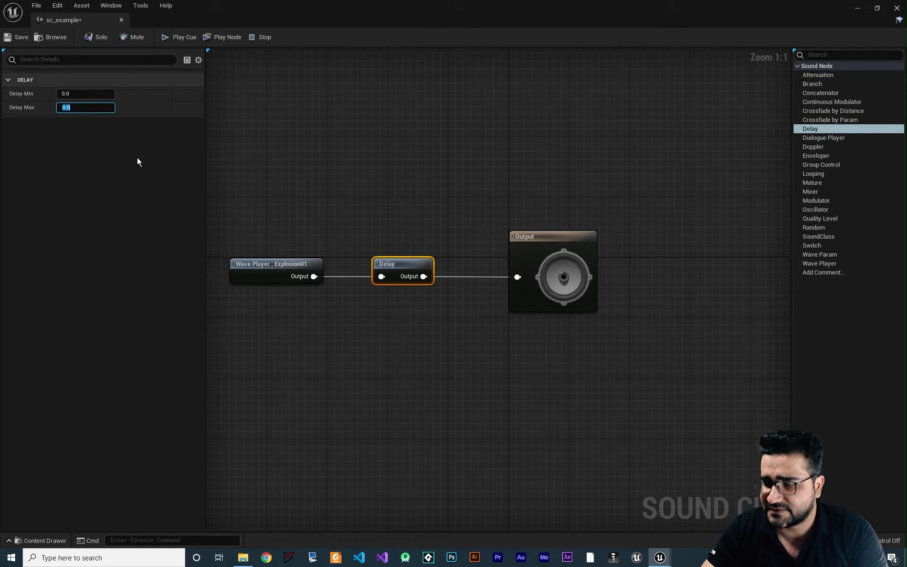
pyautogui.hotkey('shift', 'Tab')
pyautogui.write('1')
pyautogui.press('Tab')
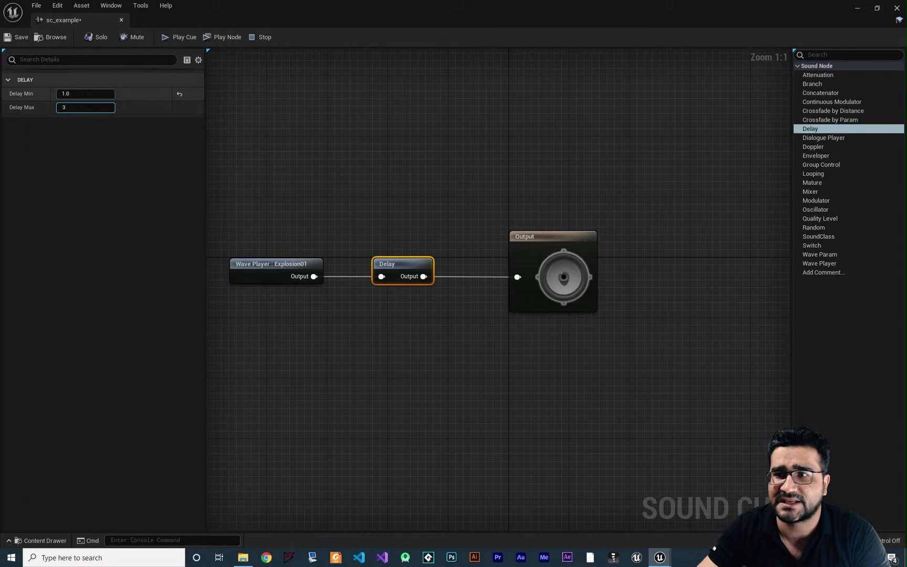
pyautogui.write('3')
pyautogui.click(381, 163)
pyautogui.click(397, 263)
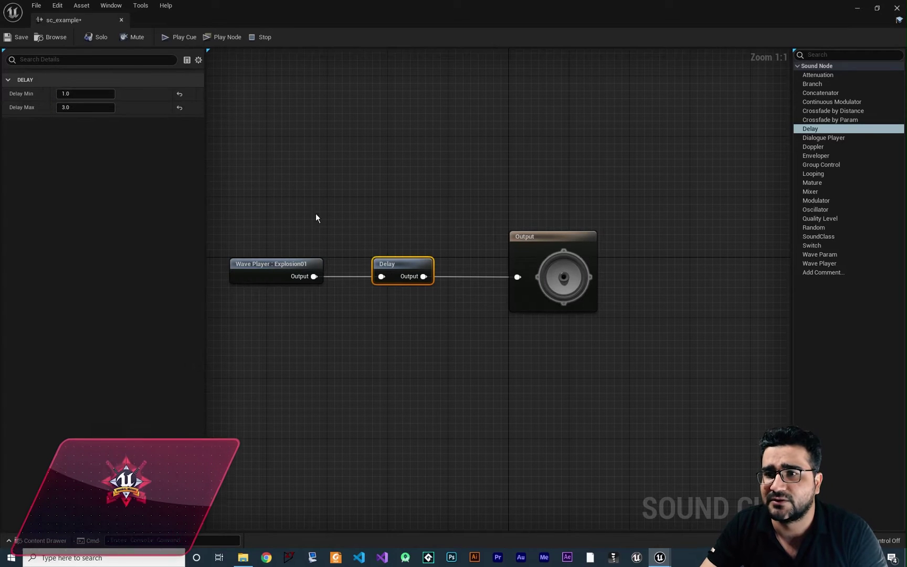
pyautogui.click(178, 37)
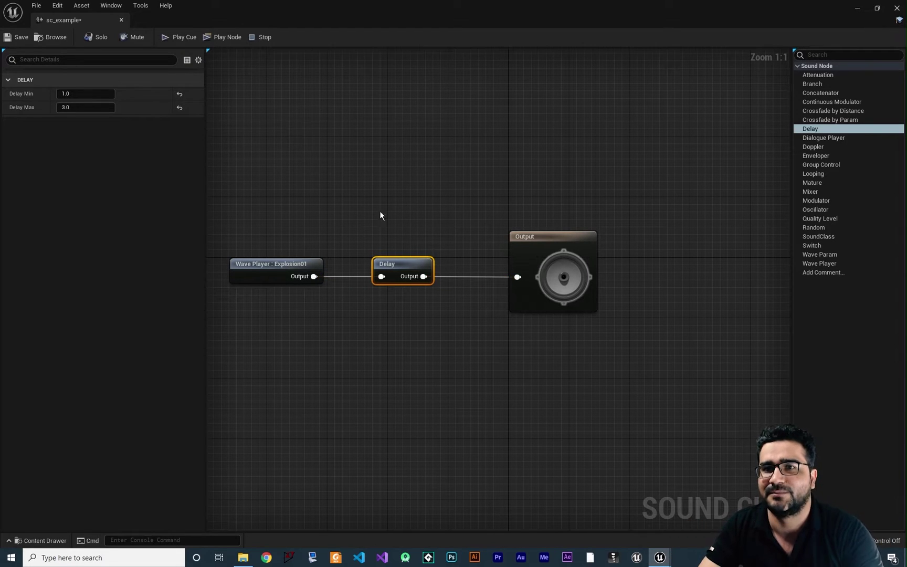
pyautogui.moveTo(423, 223); pyautogui.dragTo(423, 338)
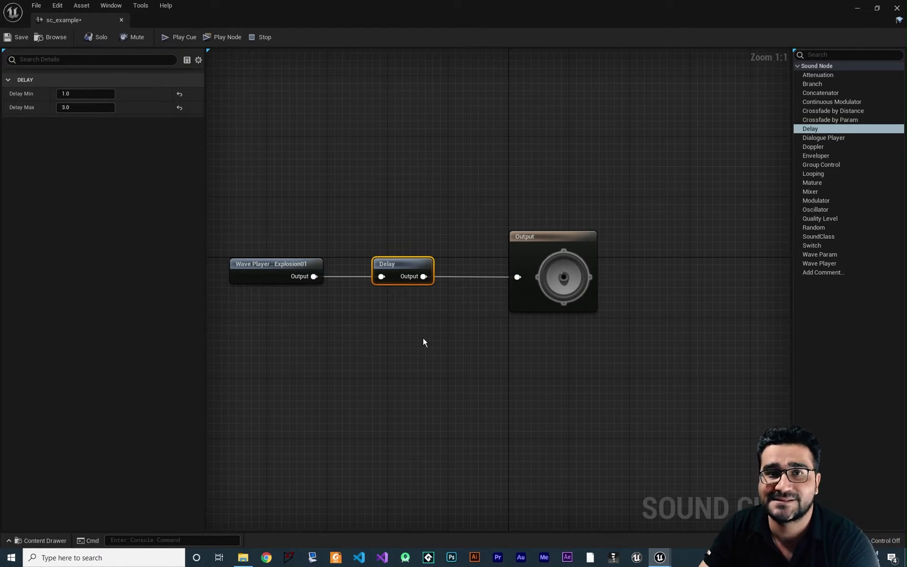
# Step: Replace the Delay node with a Modulator wired between the Wave Player and the Output, and play the cue
pyautogui.press('Delete')
pyautogui.moveTo(812, 201); pyautogui.dragTo(387, 266)
pyautogui.click(413, 277)
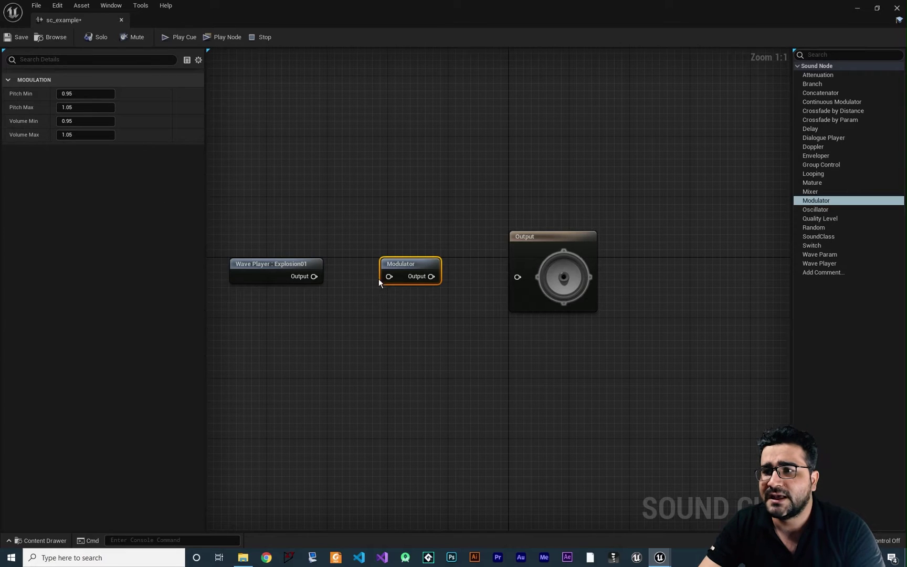
pyautogui.moveTo(314, 276); pyautogui.dragTo(517, 279)
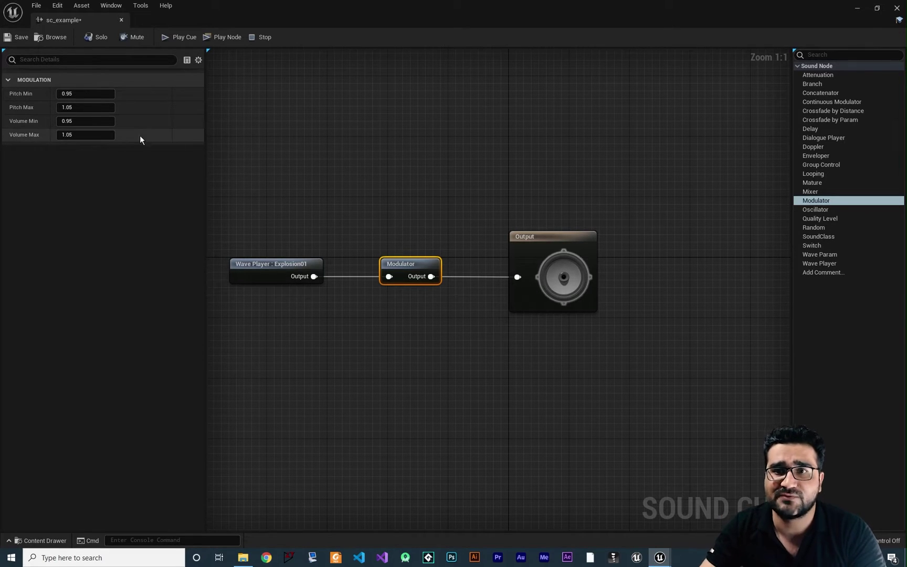
pyautogui.click(178, 39)
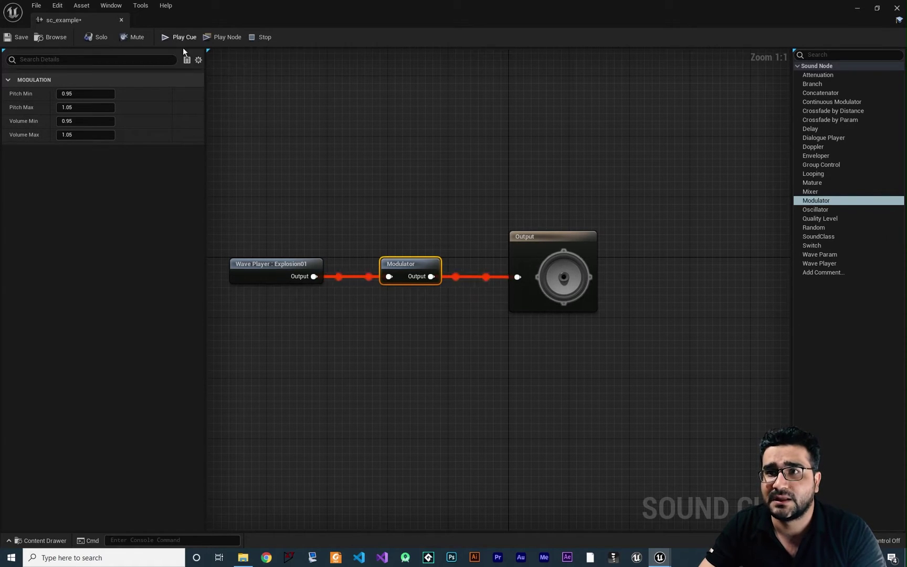
# Step: Set the Modulator's Pitch Max to 10 and Pitch Min to 1
pyautogui.click(71, 107)
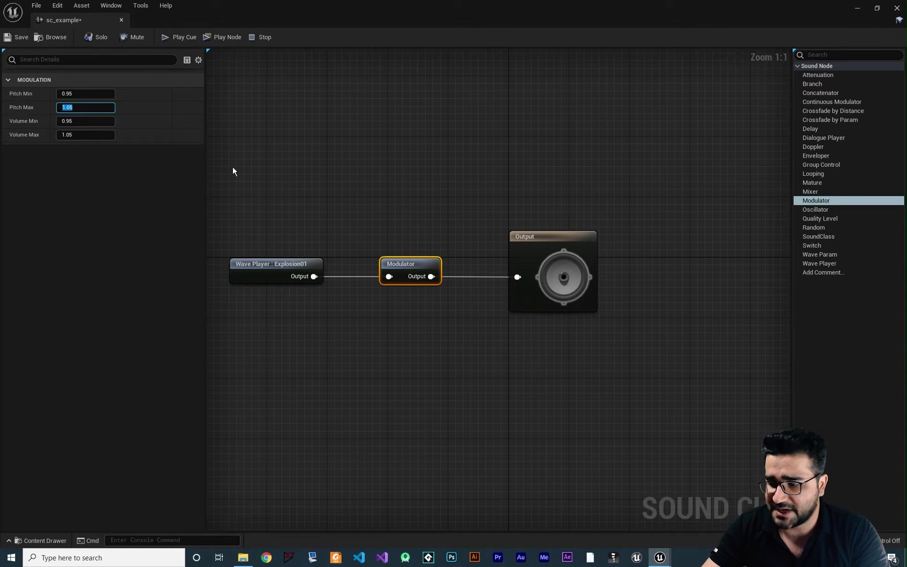
pyautogui.write('10')
pyautogui.hotkey('shift', 'Tab')
pyautogui.write('1')
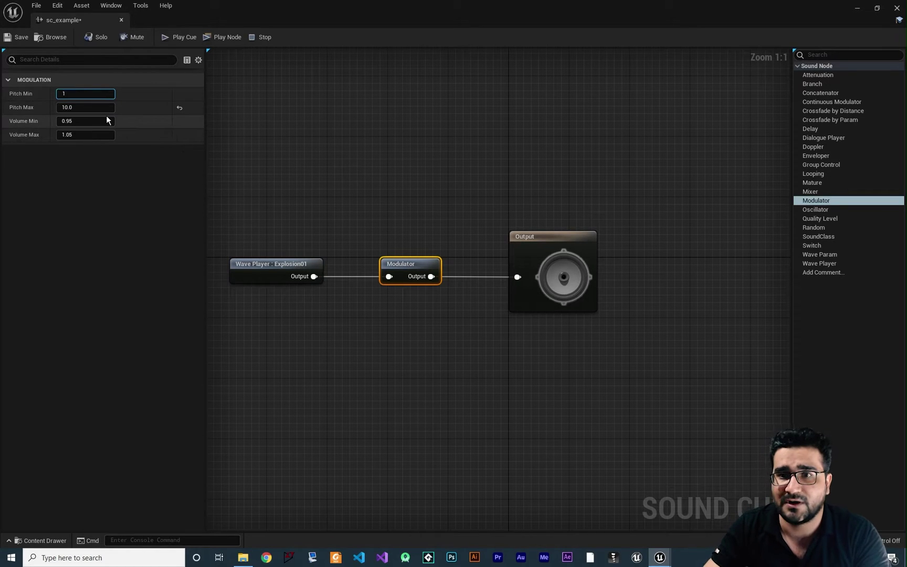
# Step: Set the Modulator's Volume Min to 1 and Volume Max to 10, and play the cue twice
pyautogui.press('Tab')
pyautogui.press('Tab')
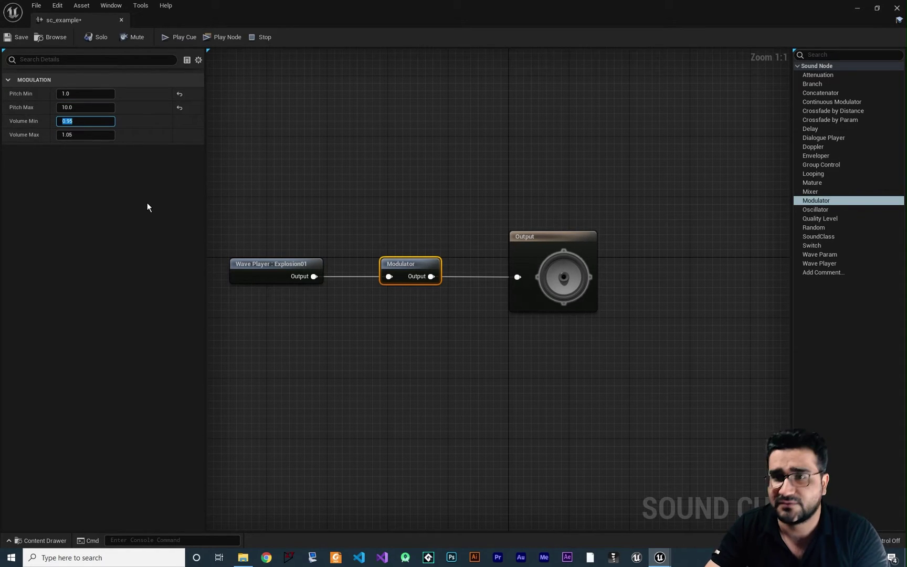
pyautogui.write('1')
pyautogui.press('Tab')
pyautogui.write('10')
pyautogui.click(319, 150)
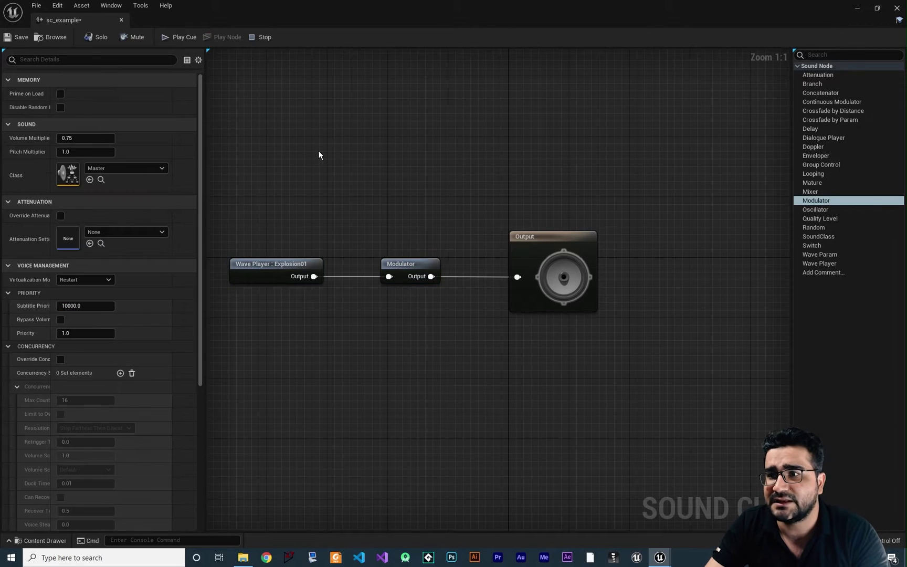
pyautogui.click(402, 264)
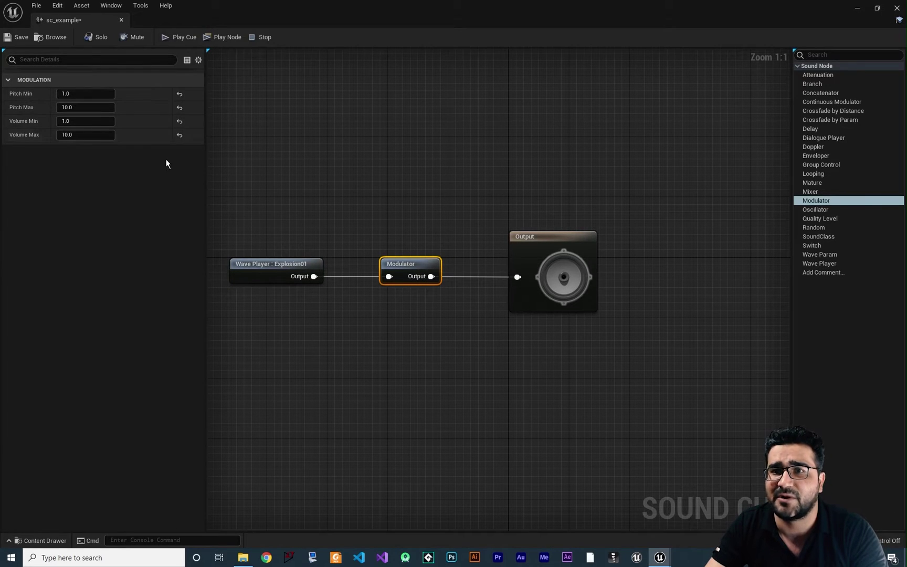
pyautogui.click(189, 36)
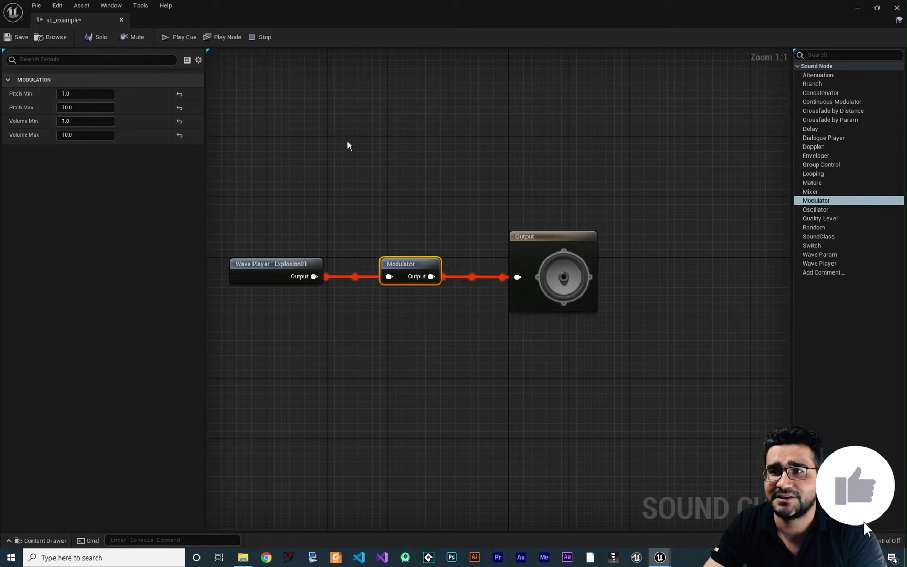
pyautogui.click(180, 37)
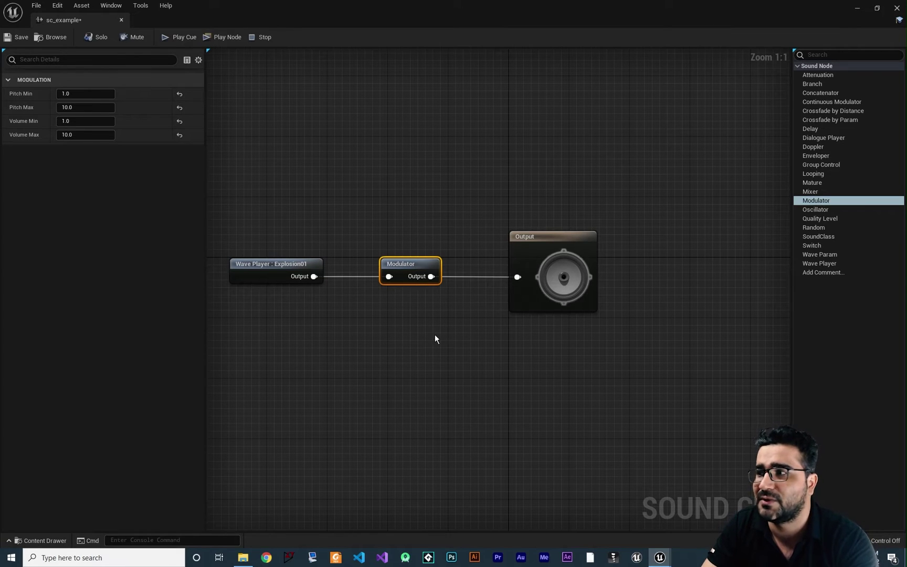
# Step: Delete the Modulator, place an Oscillator node between the Wave Player and the Output, and examine its amplitude settings
pyautogui.press('Delete')
pyautogui.moveTo(382, 276); pyautogui.dragTo(407, 254)
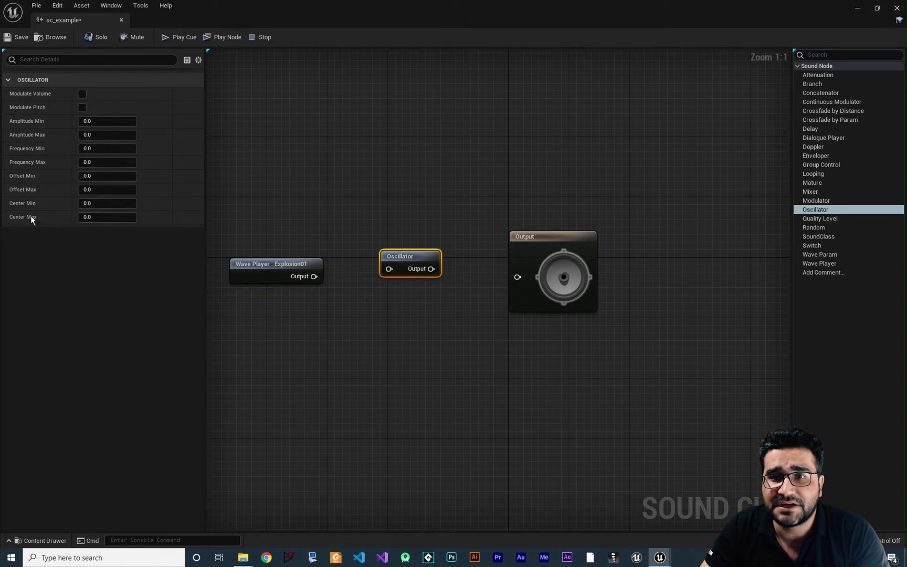
pyautogui.moveTo(22, 125)
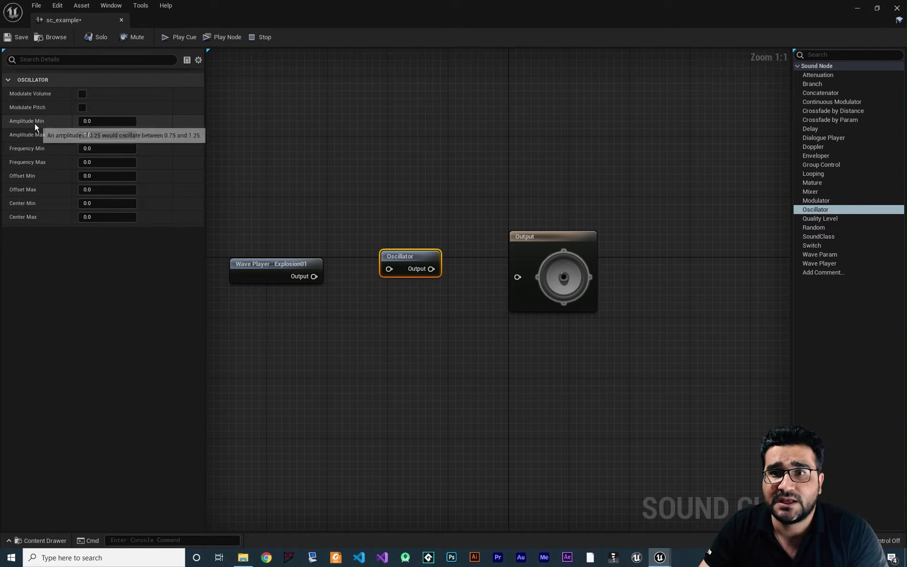
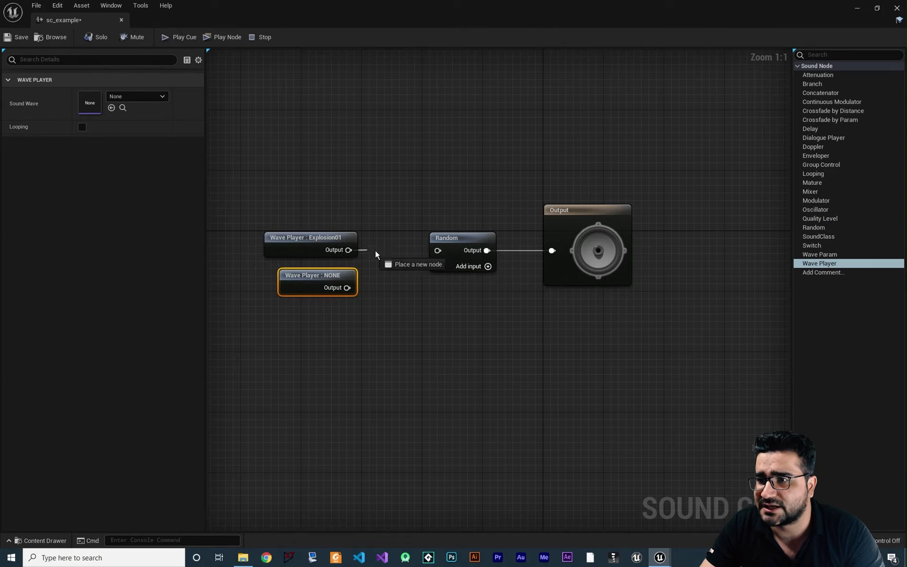
# Step: Assign the Explosion02 sound wave to the empty Wave Player and wire it to the Random node's second input
pyautogui.click(143, 95)
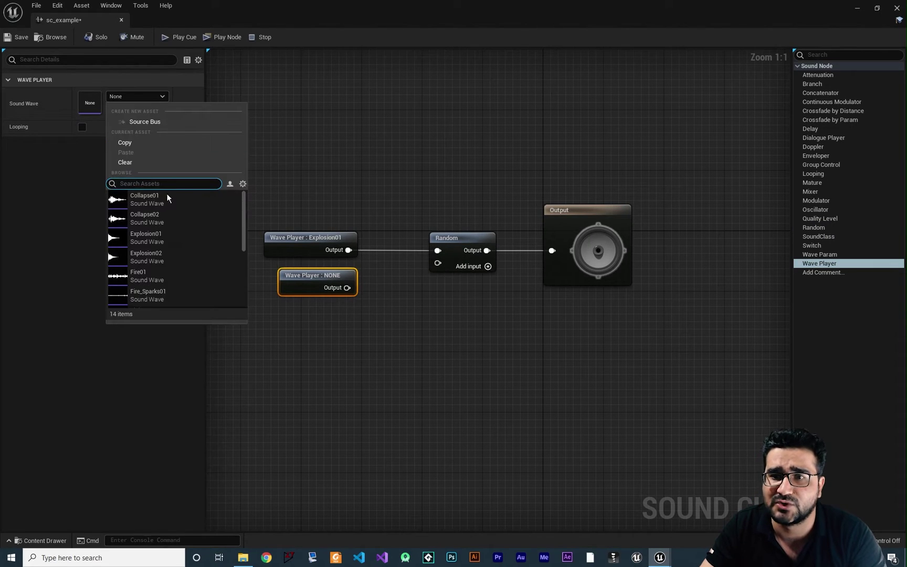
pyautogui.click(169, 256)
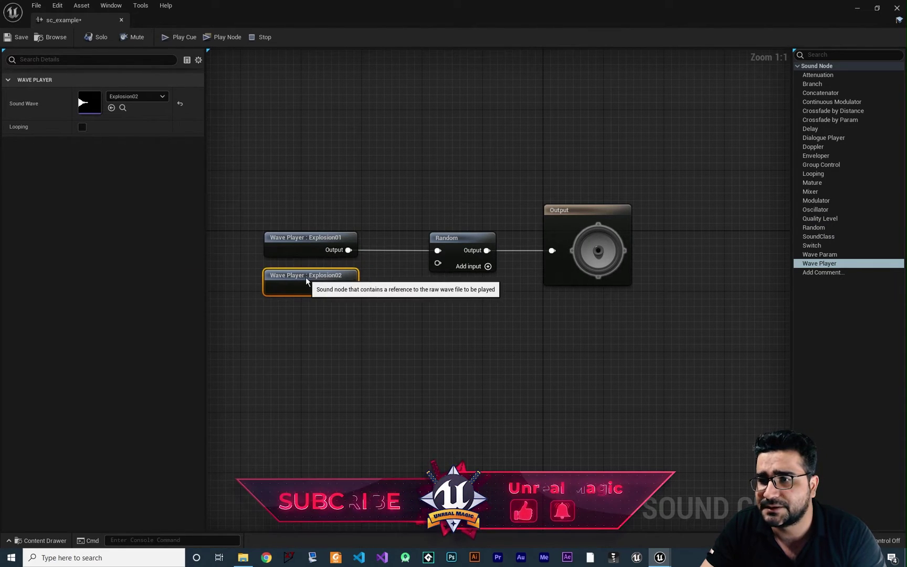
pyautogui.moveTo(348, 288); pyautogui.dragTo(438, 263)
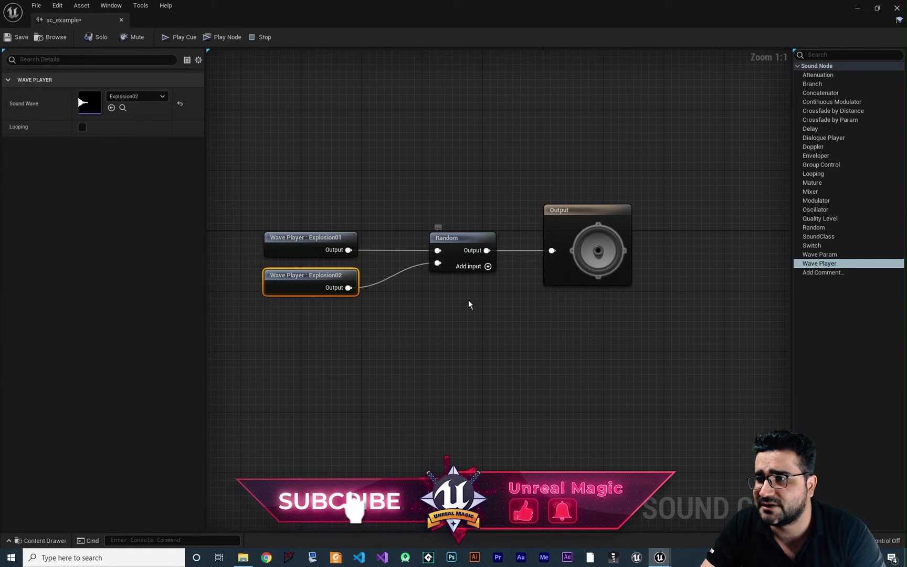
# Step: Expand the Random node's Weights and set the Index 0 weight to 2
pyautogui.click(459, 239)
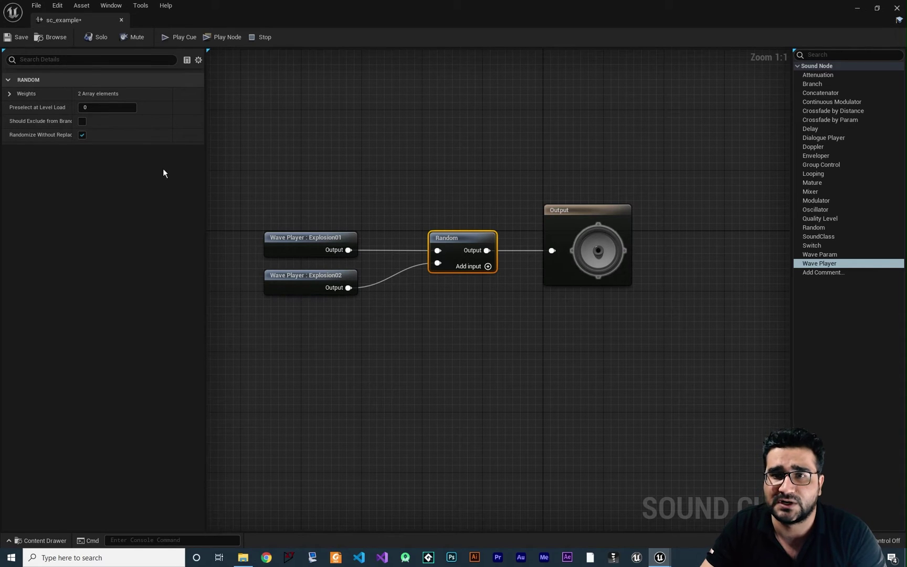
pyautogui.click(10, 94)
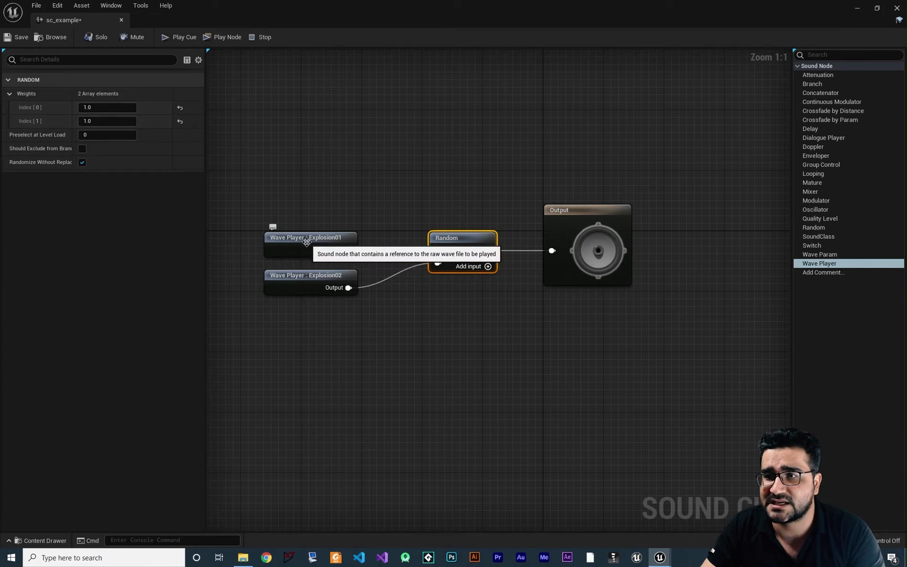
pyautogui.click(105, 107)
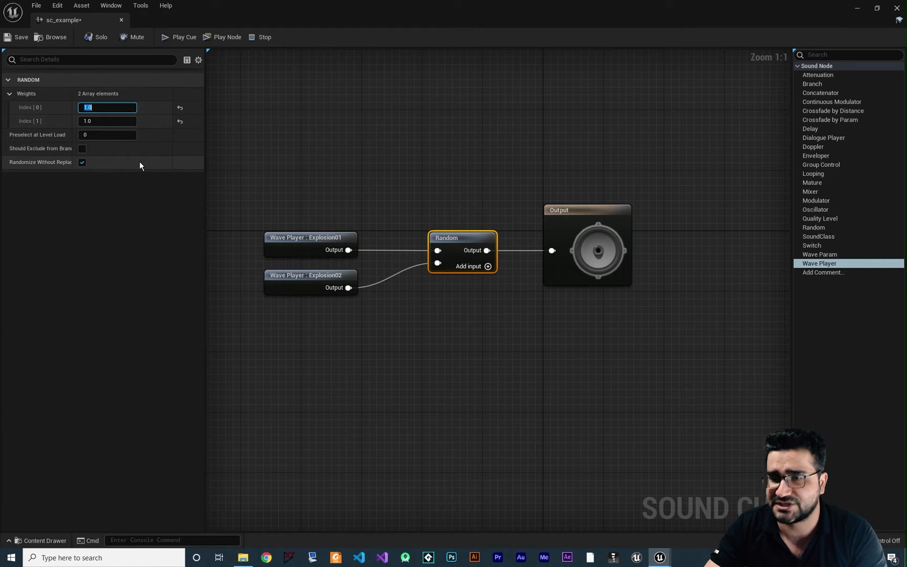
pyautogui.write('2')
pyautogui.press('Return')
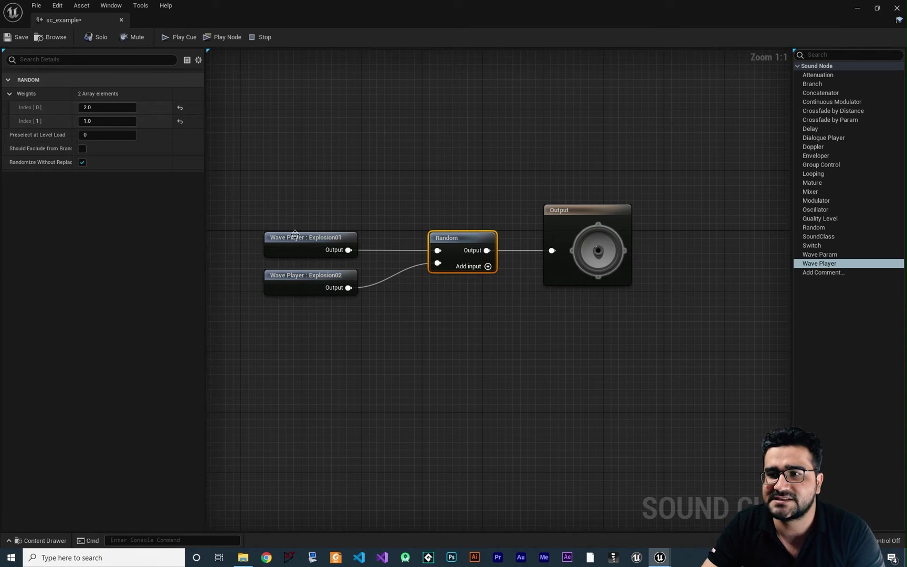
# Step: Set the Random node's Index 0 weight to 1 and play the cue twice
pyautogui.click(106, 109)
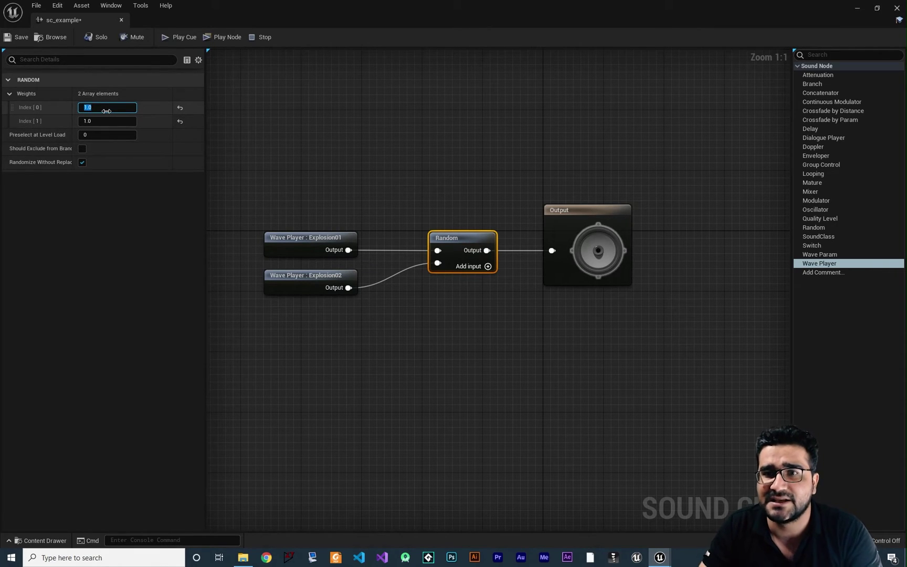
pyautogui.click(178, 37)
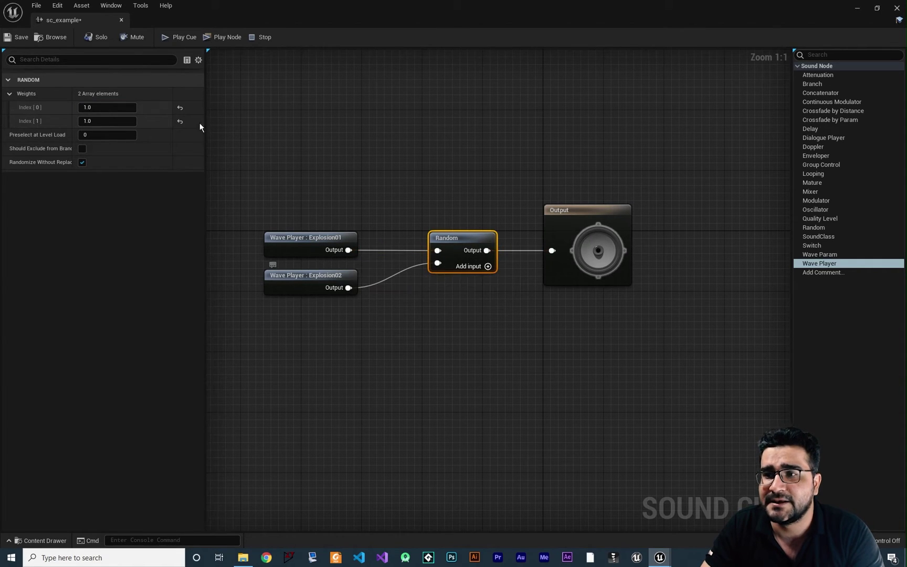
pyautogui.click(170, 35)
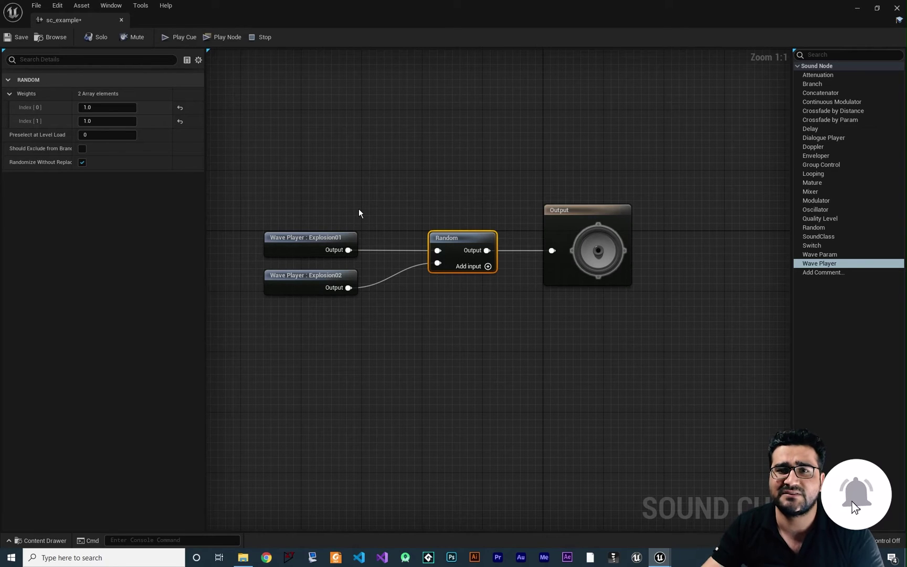
# Step: Set the Random node's Preselect at Level Load to 5 and add seven more inputs to the node
pyautogui.click(105, 135)
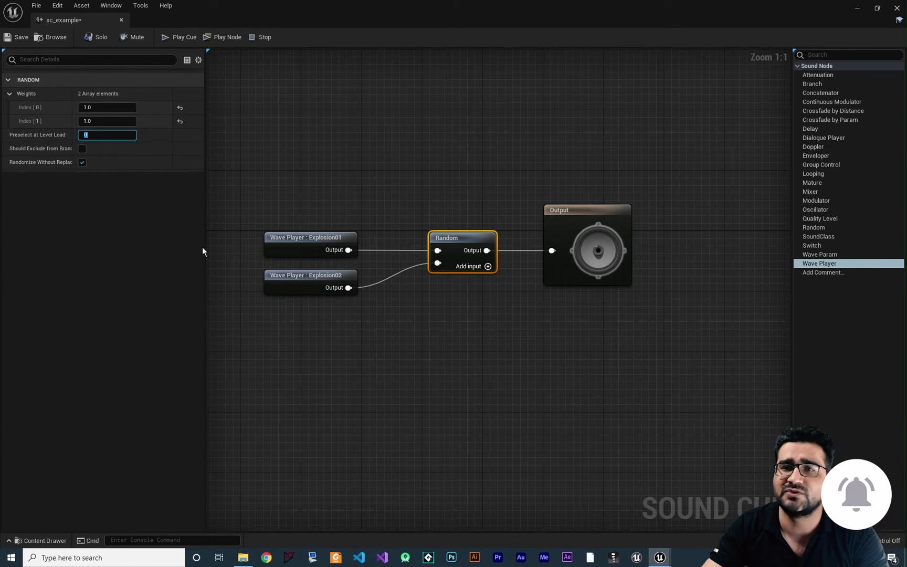
pyautogui.write('5')
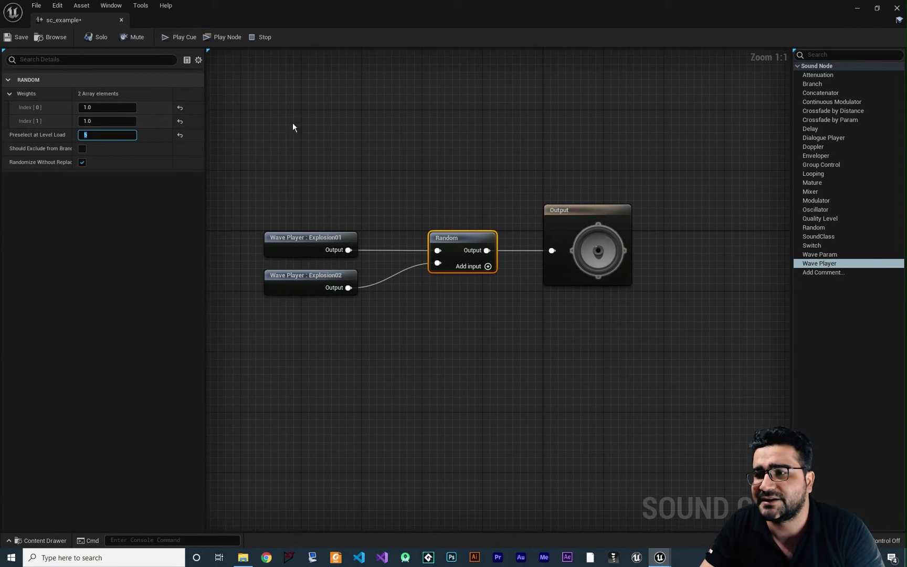
pyautogui.click(488, 266)
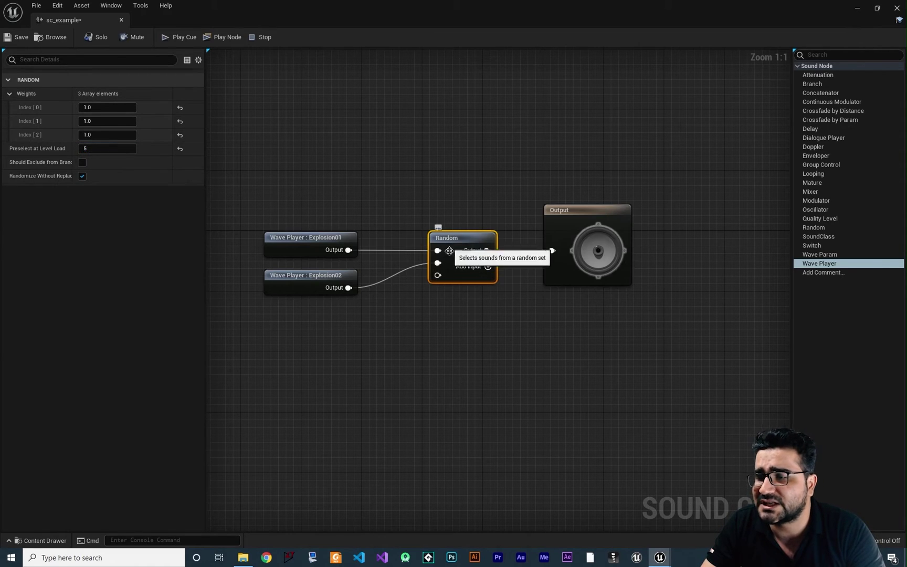
pyautogui.click(488, 266)
pyautogui.click(488, 266)
pyautogui.click(488, 267)
pyautogui.click(488, 266)
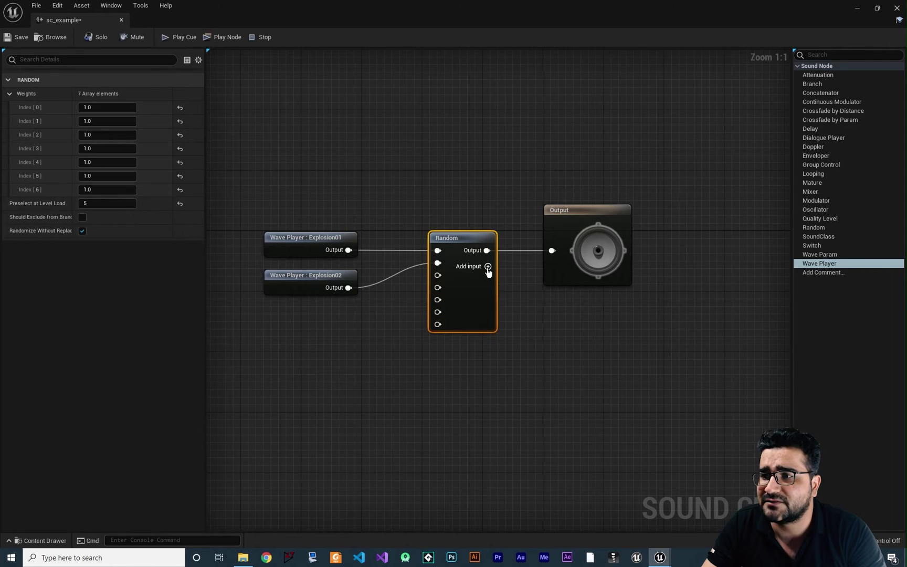
pyautogui.click(488, 266)
pyautogui.click(488, 266)
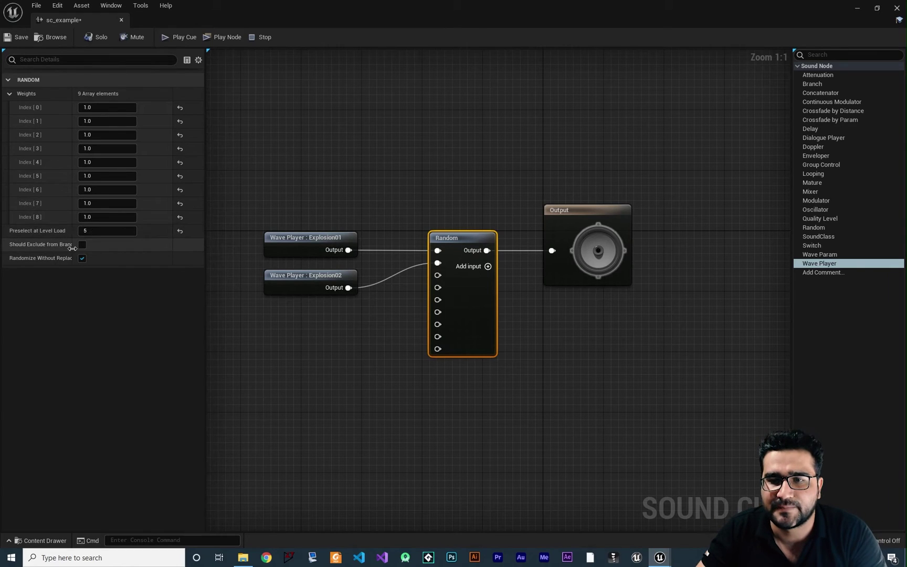
# Step: Widen the property name column and switch the Random node's Randomize Without Replacement off and on again
pyautogui.moveTo(76, 245); pyautogui.dragTo(103, 249)
pyautogui.moveTo(42, 259)
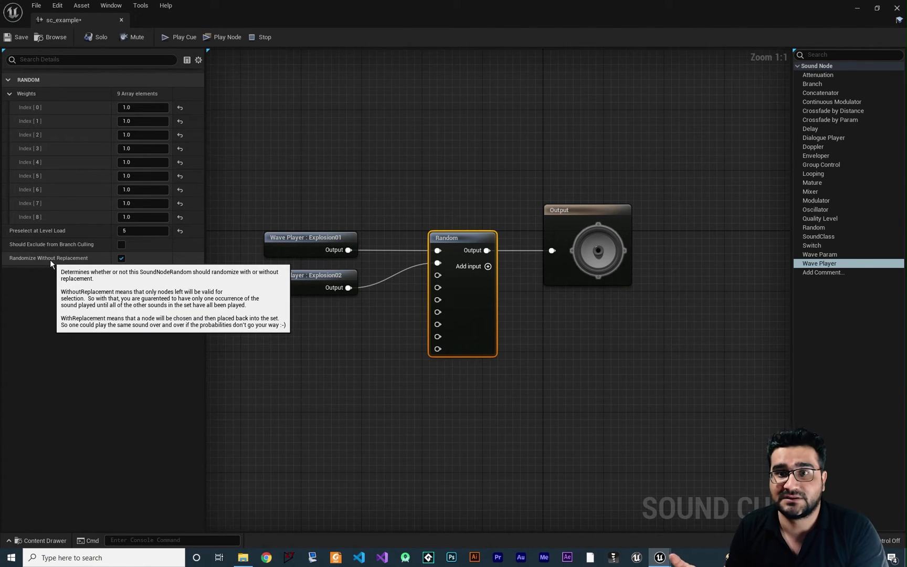
pyautogui.click(121, 260)
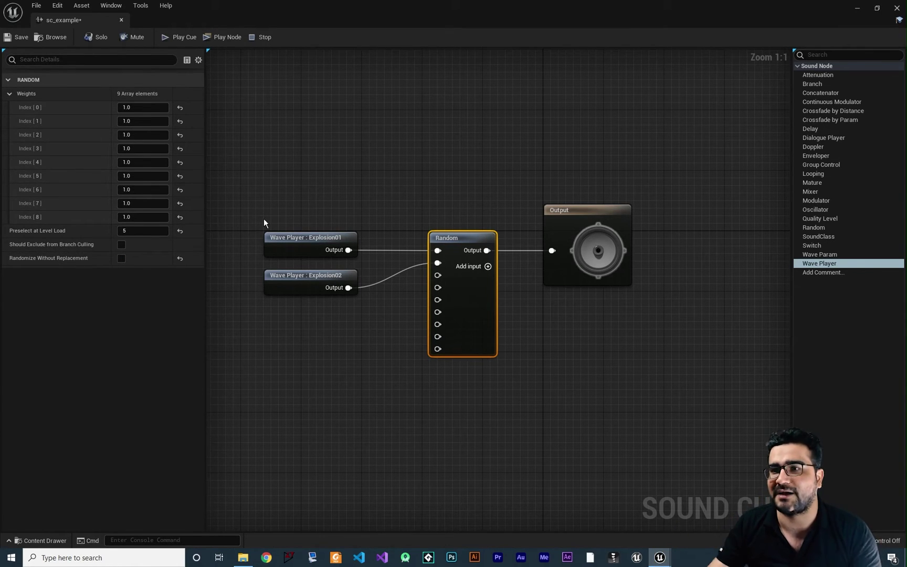
pyautogui.click(121, 259)
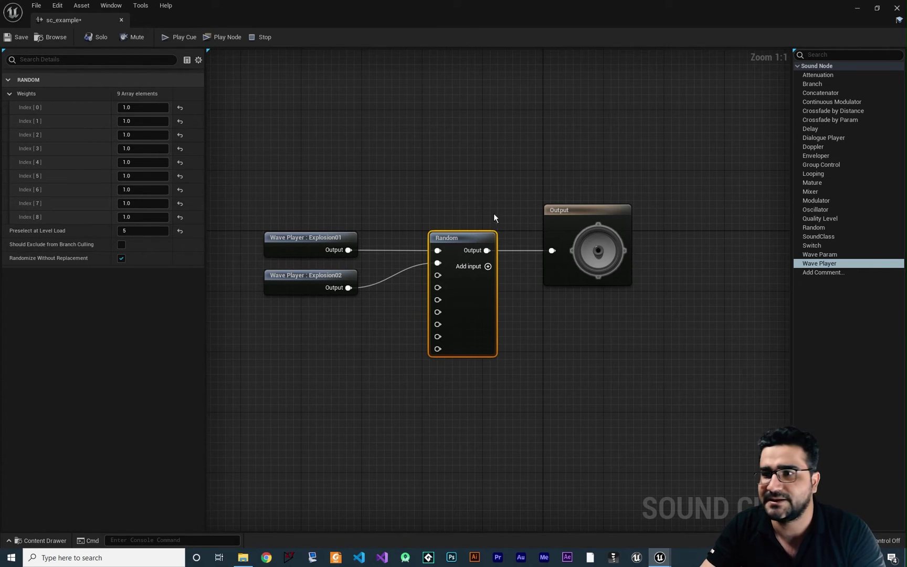
# Step: Replace the Random node with a Mixer and wire the Explosion01 and Explosion02 Wave Players to its two inputs
pyautogui.press('Delete')
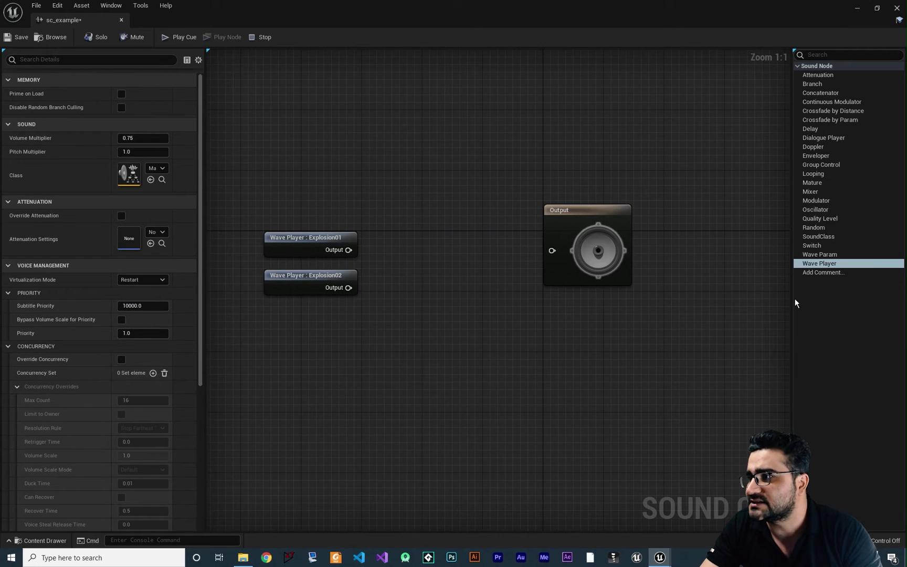
pyautogui.moveTo(811, 192); pyautogui.dragTo(423, 253)
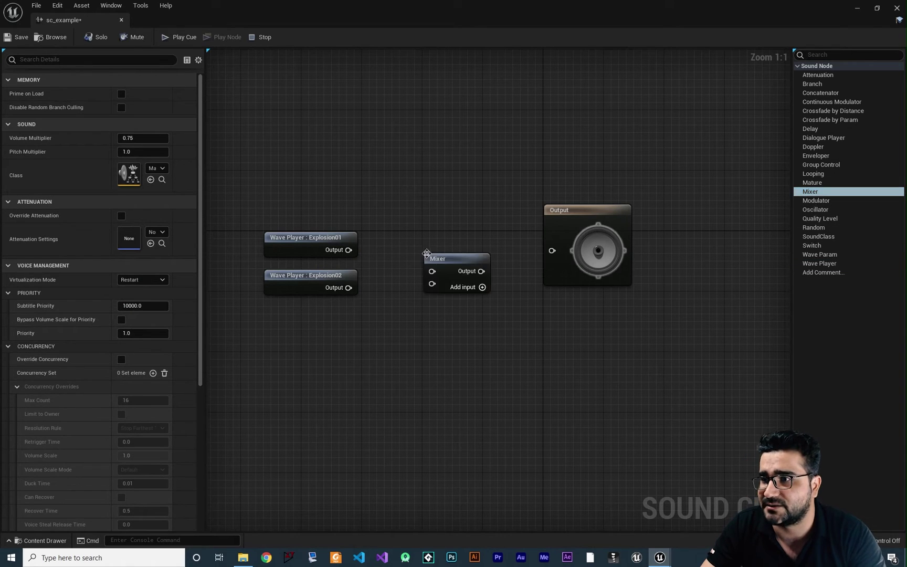
pyautogui.click(449, 254)
pyautogui.moveTo(349, 250); pyautogui.dragTo(391, 256)
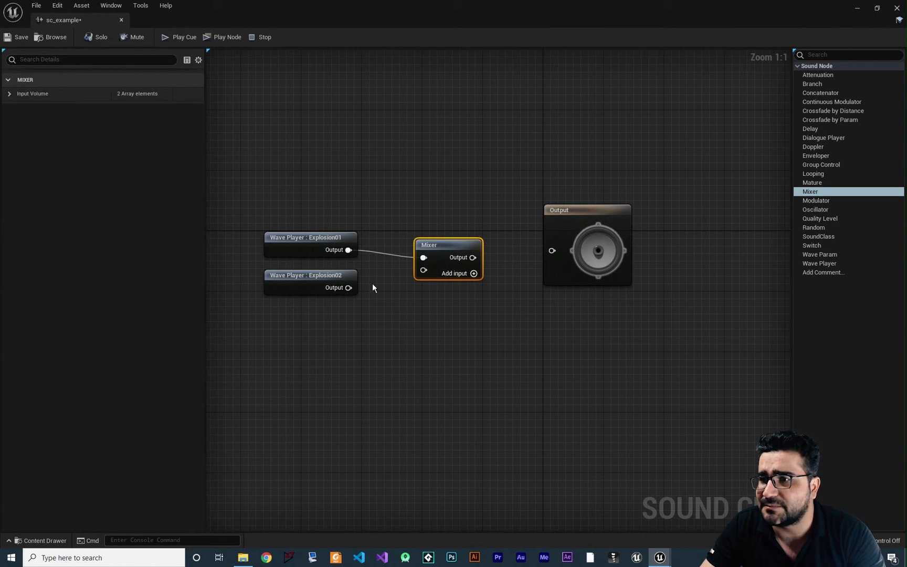
pyautogui.moveTo(349, 288); pyautogui.dragTo(424, 269)
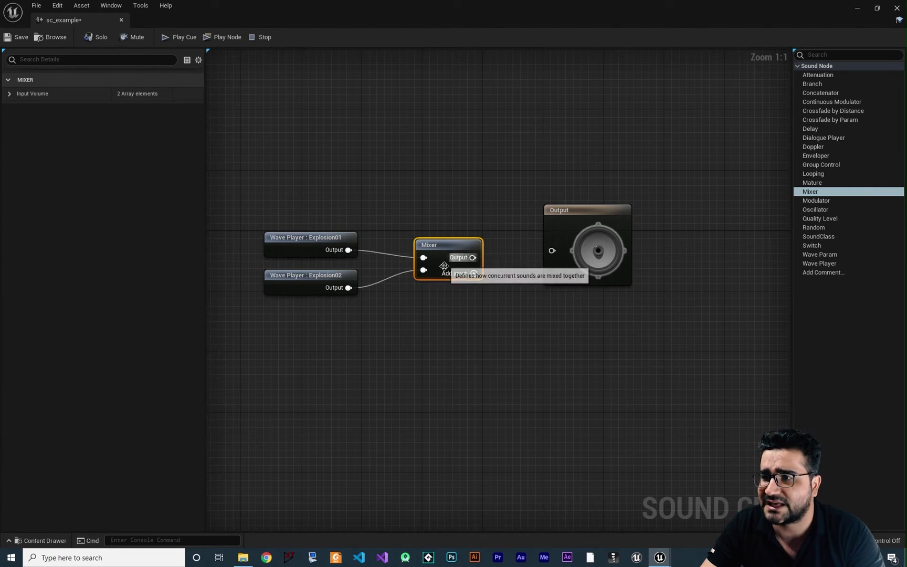
# Step: Add a third input to the Mixer node and delete that input again
pyautogui.click(473, 273)
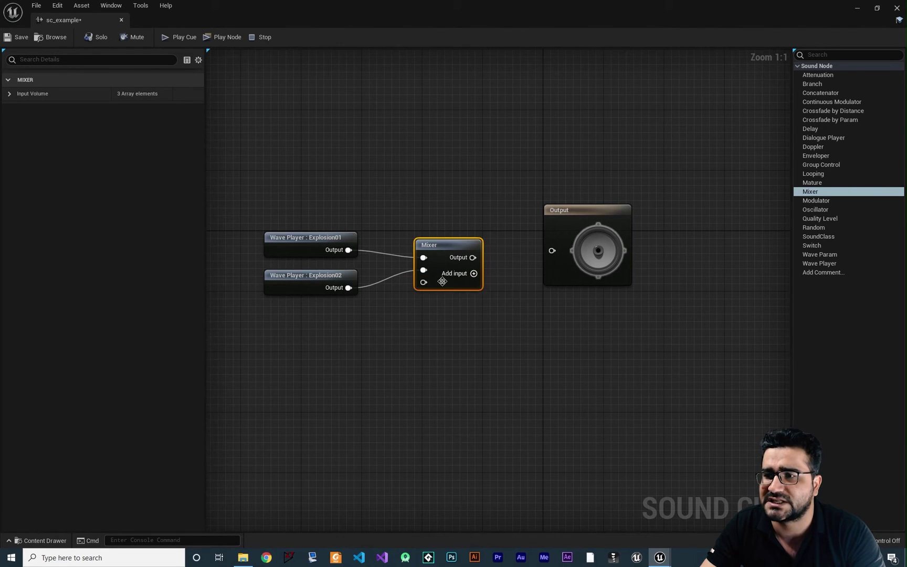
pyautogui.rightClick(424, 282)
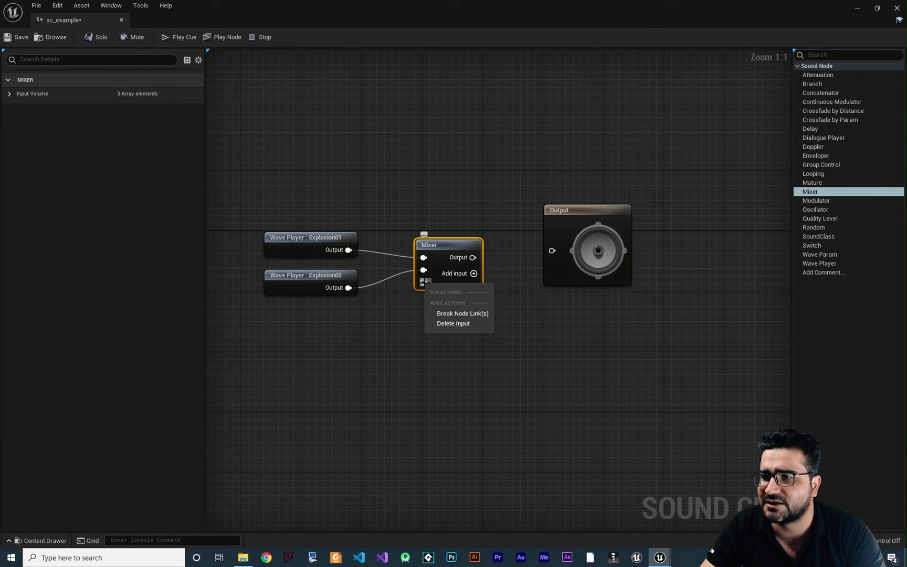
pyautogui.click(448, 324)
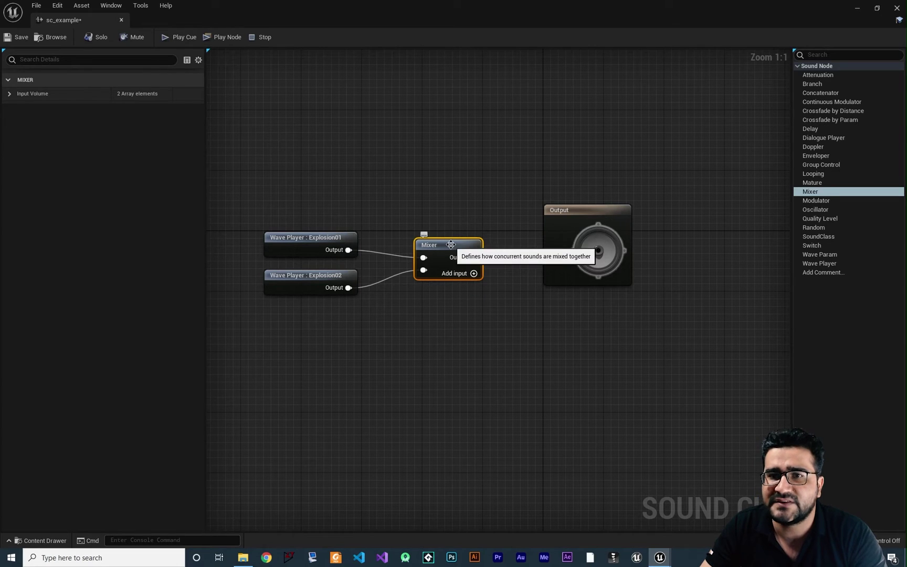
# Step: Expand the Mixer's Input Volume list and examine the entries for the connected Wave Players
pyautogui.click(9, 94)
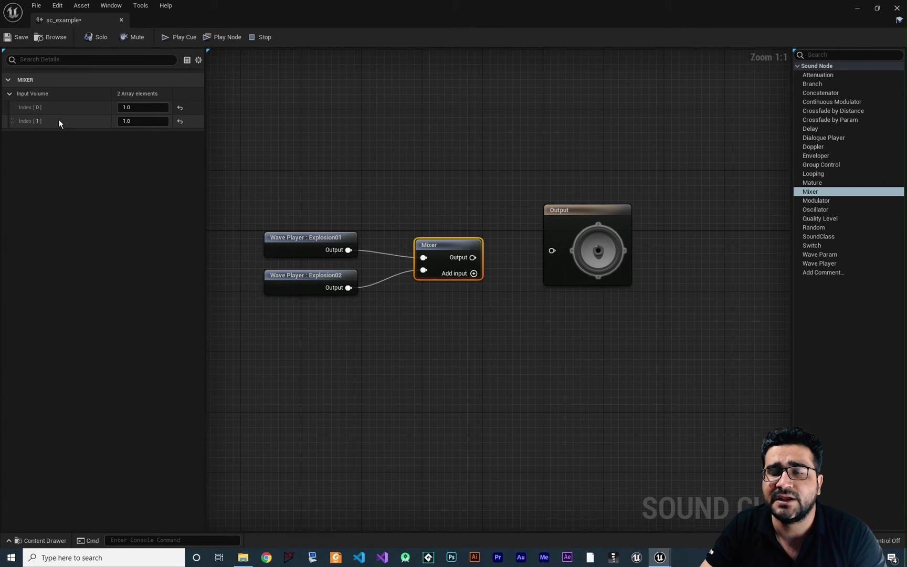
pyautogui.click(298, 239)
pyautogui.click(433, 246)
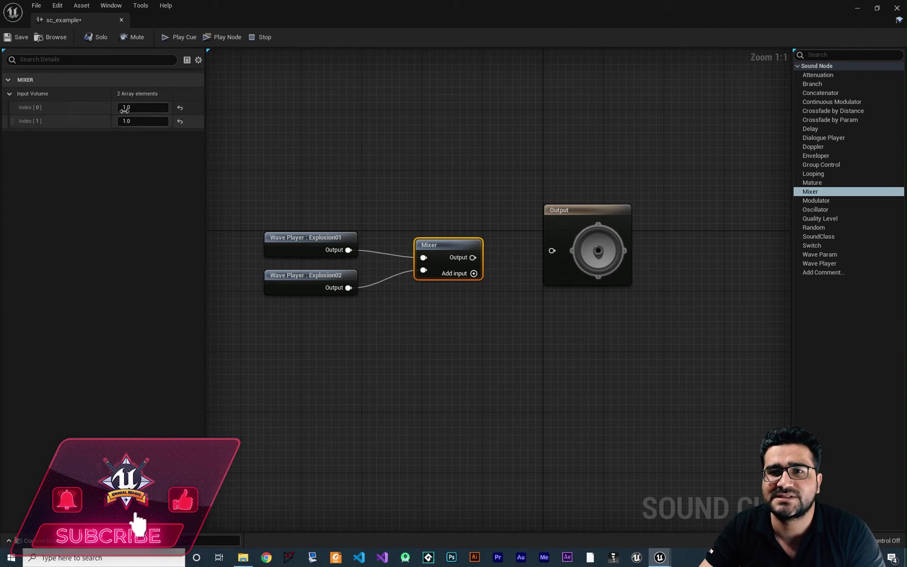
# Step: Replace the Mixer node with a Branch node between the Wave Players and the Output node
pyautogui.press('Delete')
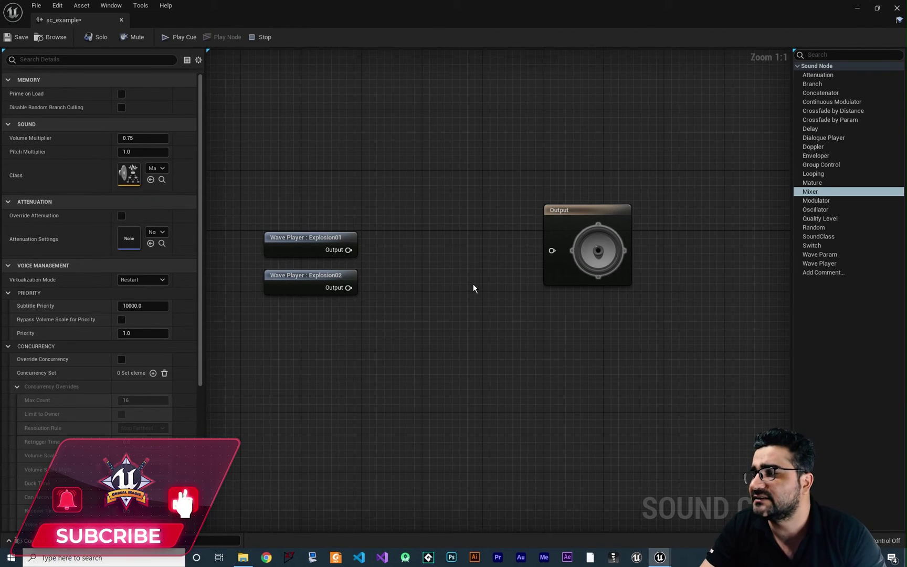
pyautogui.click(812, 84)
pyautogui.click(408, 243)
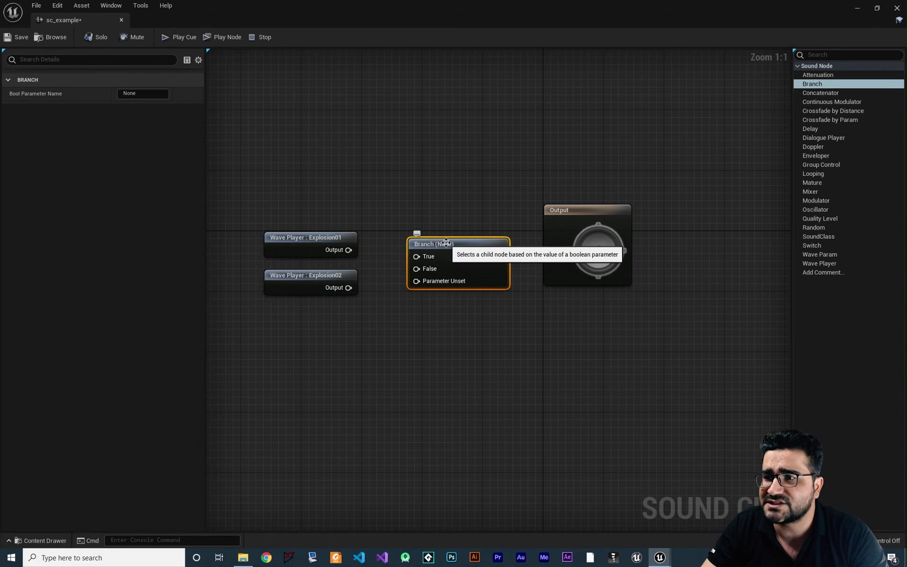
# Step: Name the Branch node's bool parameter isexp1 and wire Explosion01 to True and Explosion02 to False
pyautogui.click(437, 244)
pyautogui.click(155, 94)
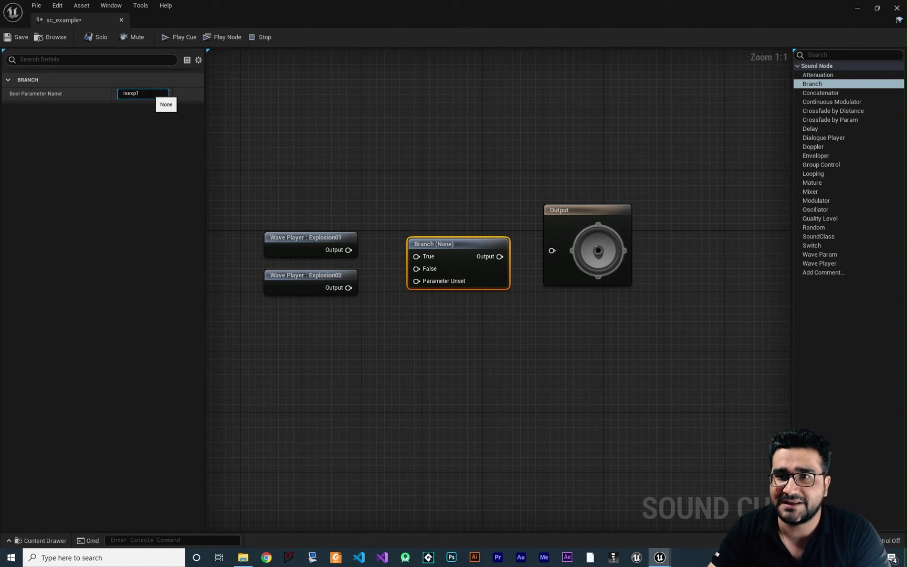
pyautogui.press('Return')
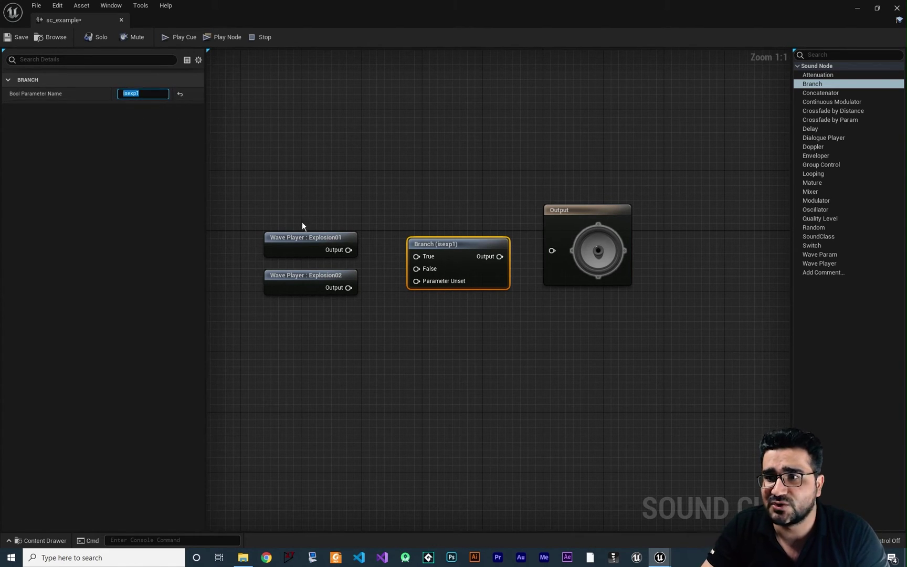
pyautogui.moveTo(349, 250); pyautogui.dragTo(416, 256)
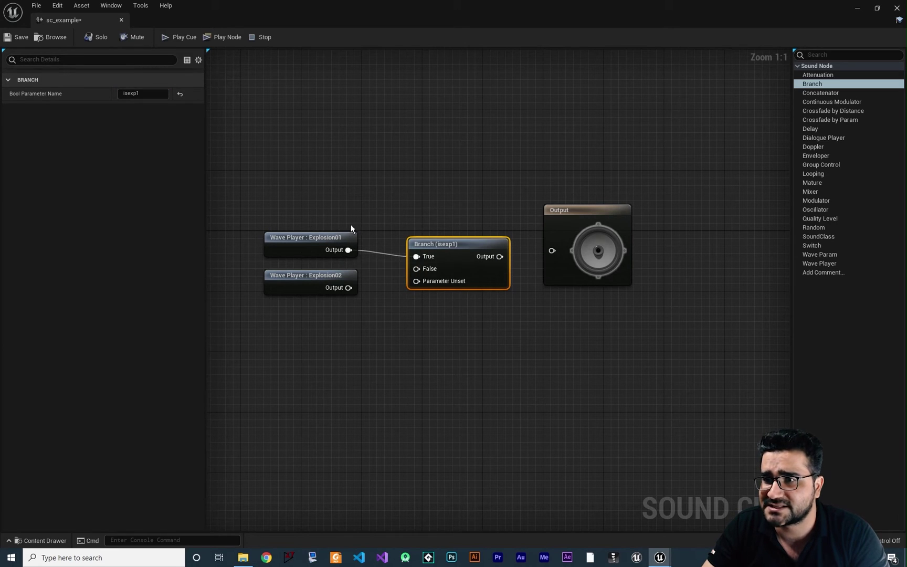
pyautogui.moveTo(349, 287); pyautogui.dragTo(415, 274)
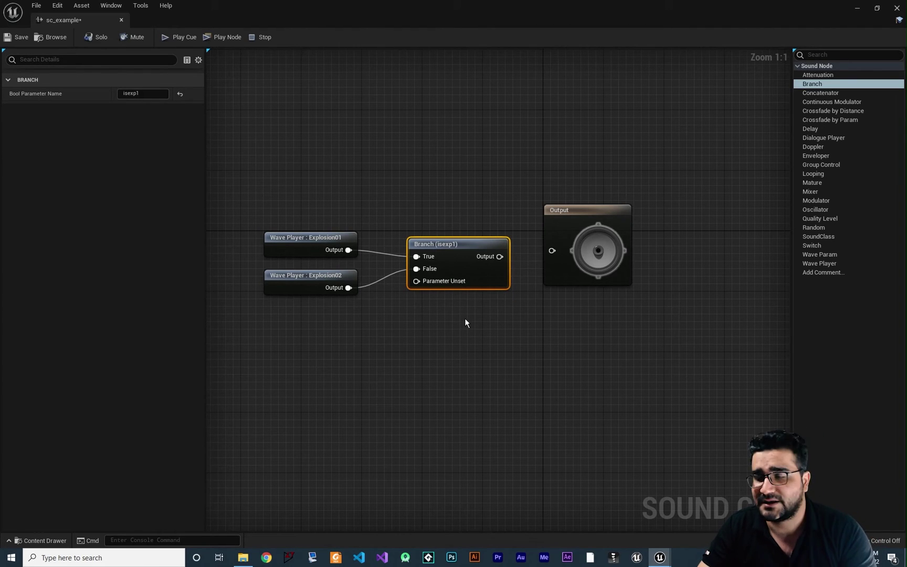
# Step: Replace the Branch node with a Switch node and add two extra inputs to it
pyautogui.press('Delete')
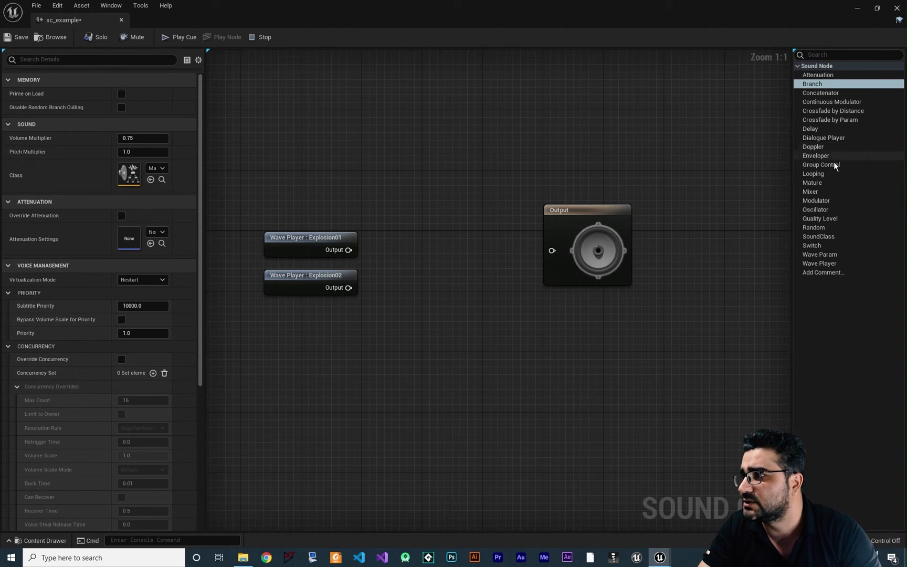
pyautogui.moveTo(814, 246); pyautogui.dragTo(406, 231)
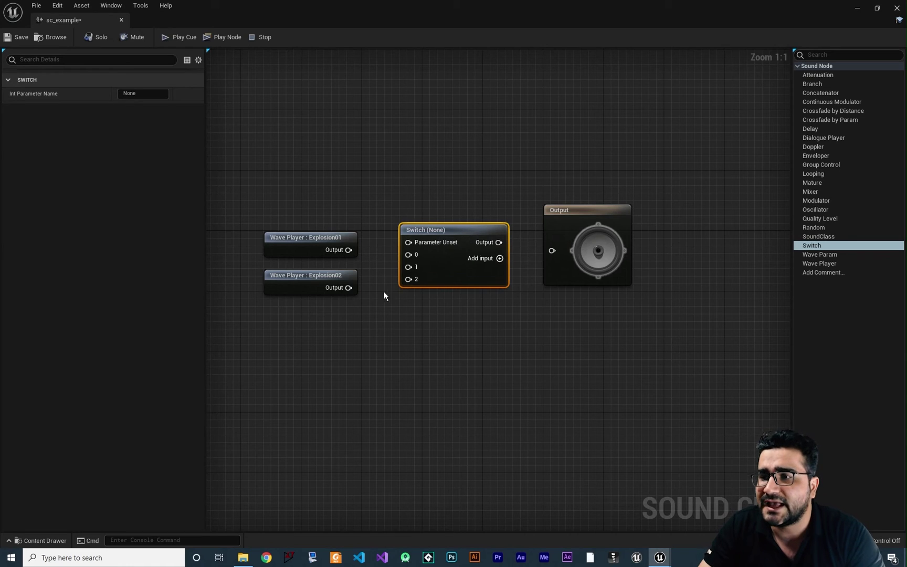
pyautogui.click(500, 259)
pyautogui.click(500, 258)
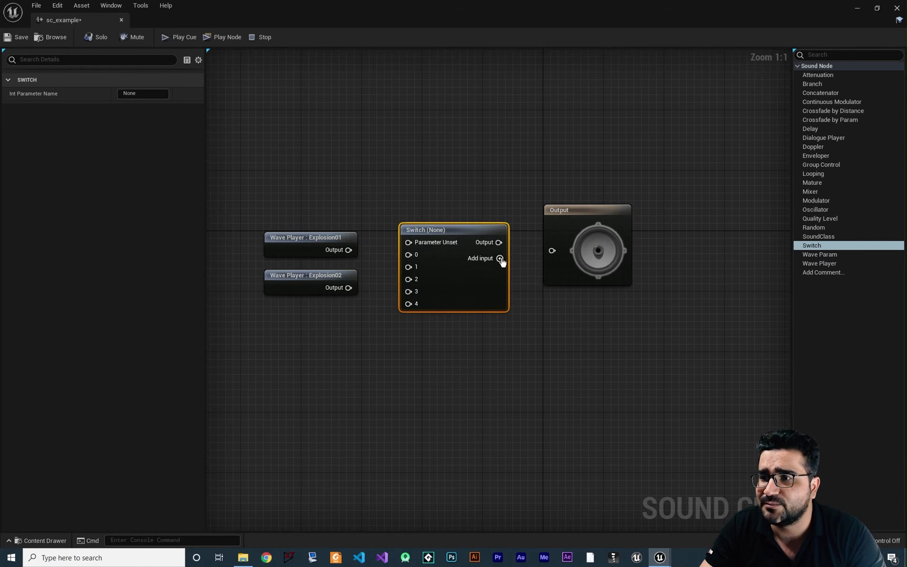
# Step: Wire Explosion01 to Switch input 0 and Explosion02 to input 1, and name the Switch's integer parameter whichgun
pyautogui.moveTo(348, 249); pyautogui.dragTo(408, 255)
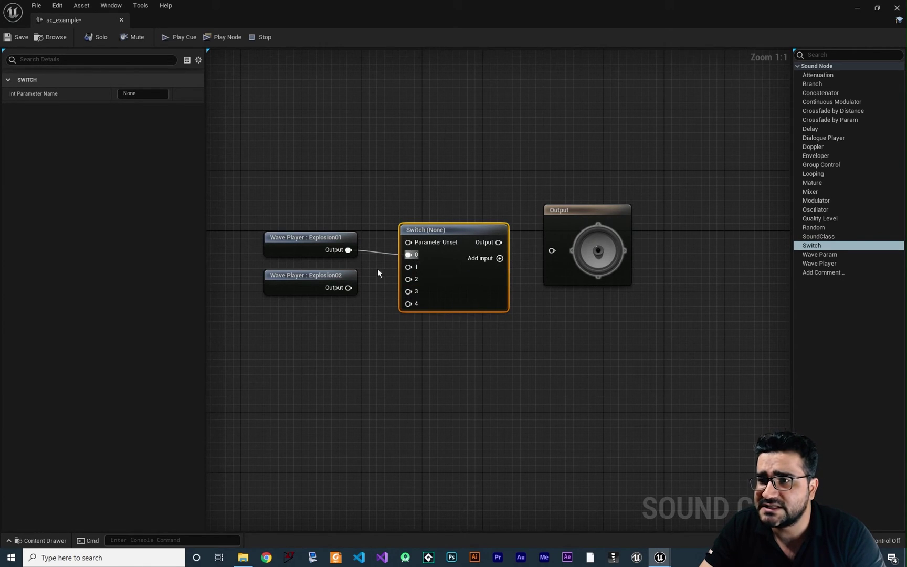
pyautogui.moveTo(349, 288); pyautogui.dragTo(409, 266)
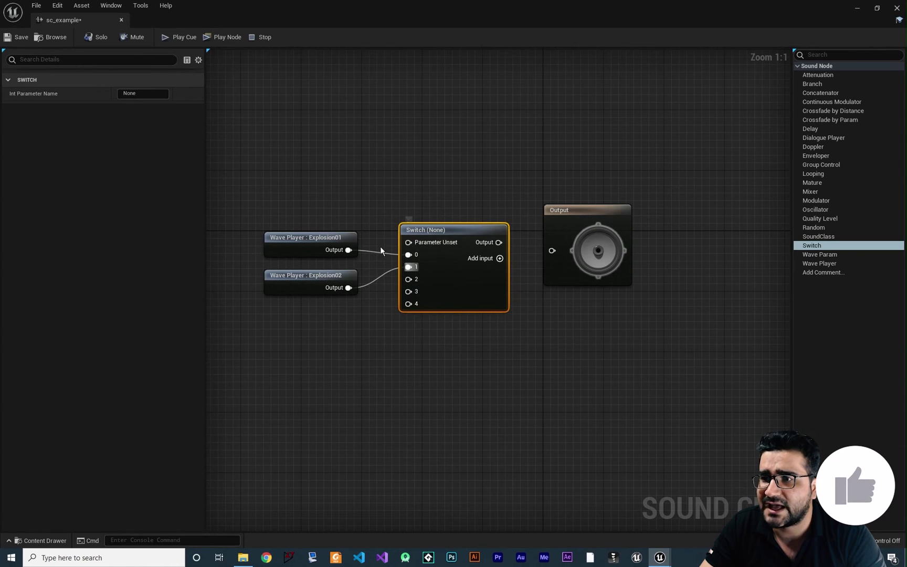
pyautogui.click(142, 93)
pyautogui.hotkey('ctrl', 'a')
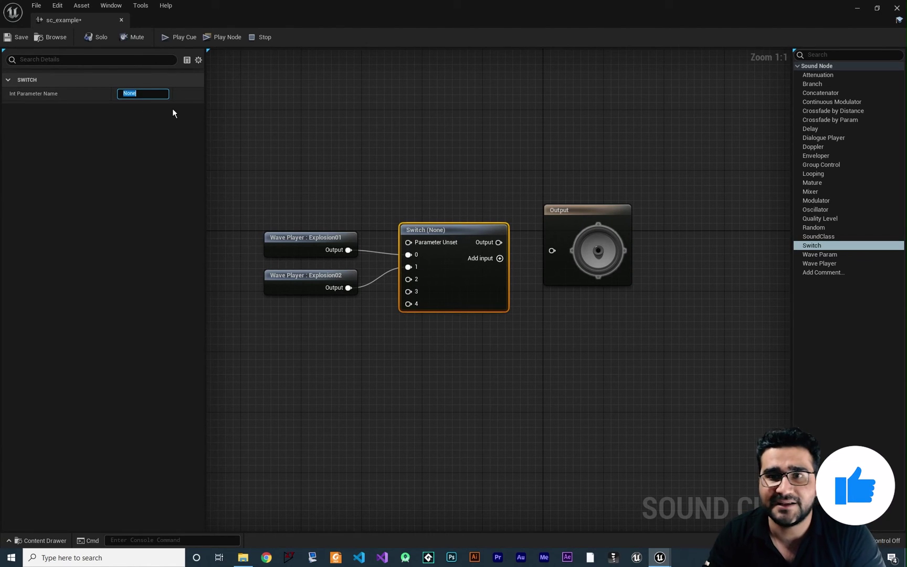
pyautogui.write('whichgun')
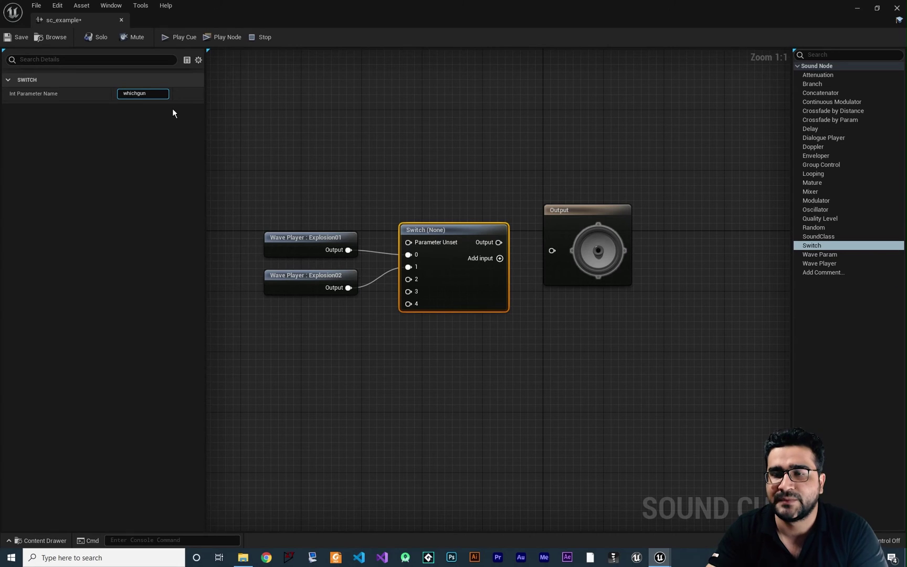
pyautogui.press('Return')
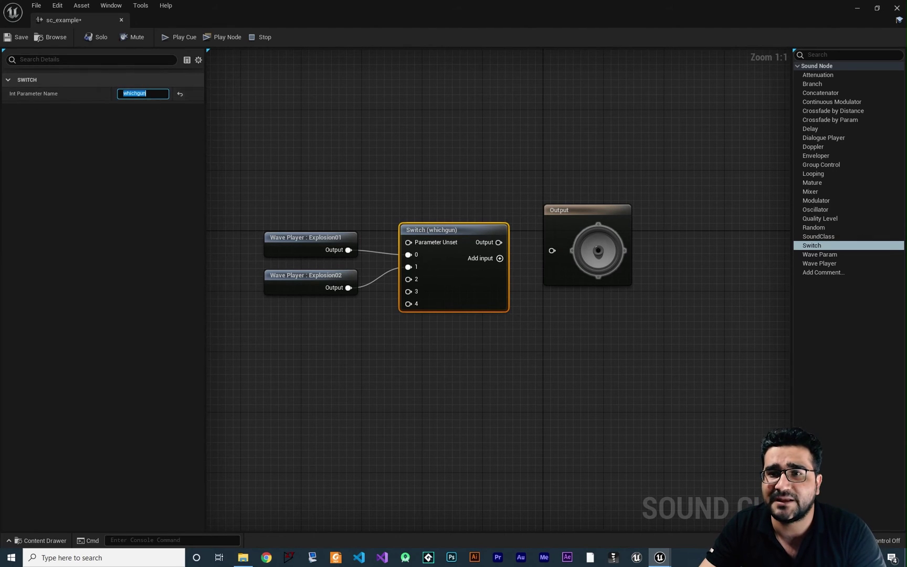
# Step: Connect the Switch node to the Output node and dock the sc_example editor in the main level window
pyautogui.click(277, 144)
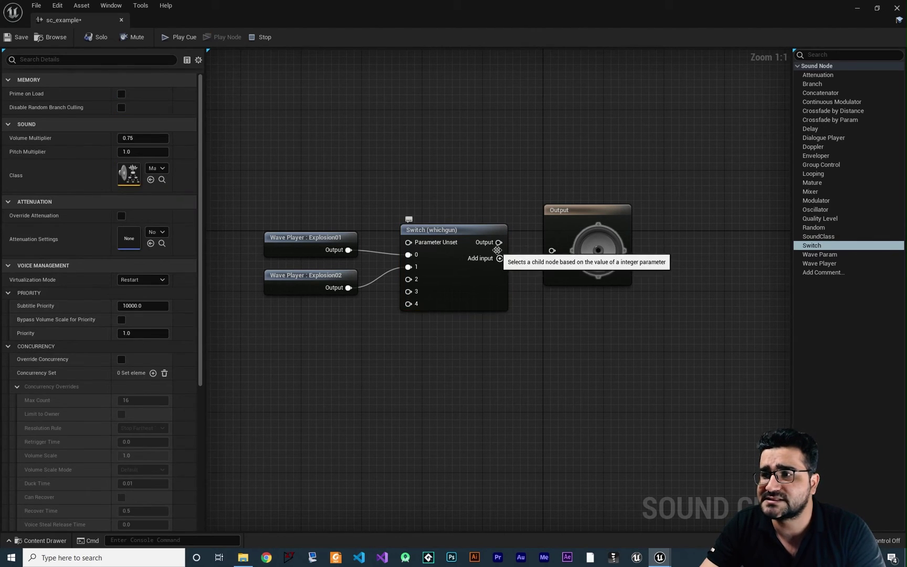
pyautogui.moveTo(498, 243); pyautogui.dragTo(552, 253)
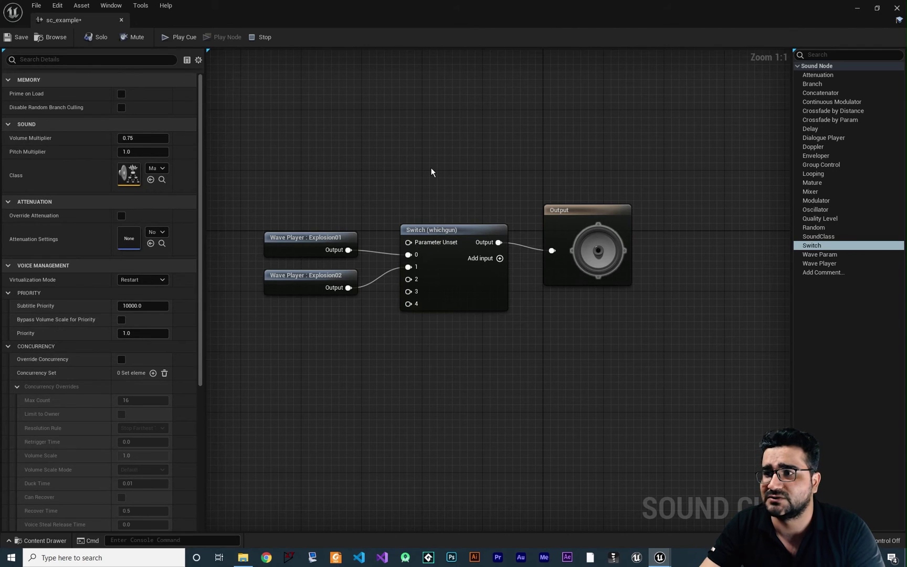
pyautogui.moveTo(63, 20); pyautogui.dragTo(191, 21)
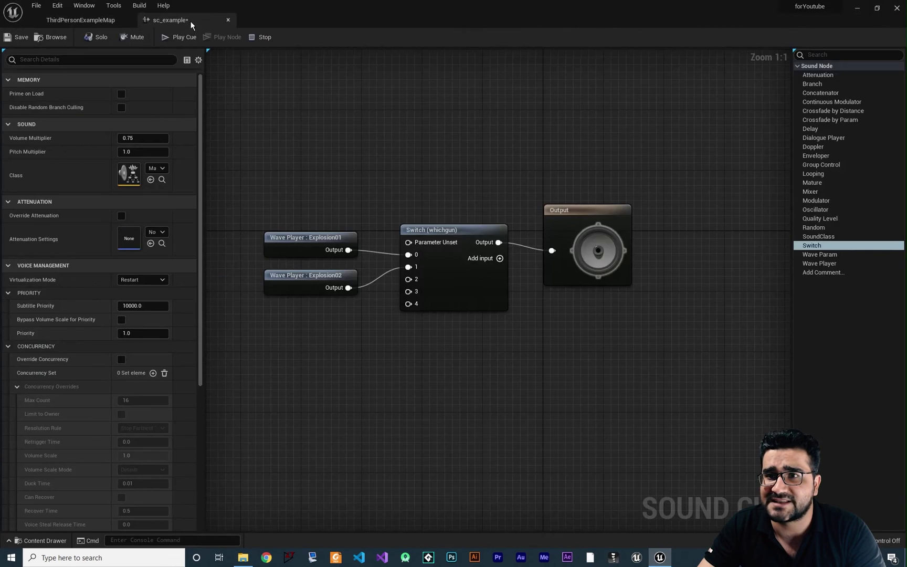
# Step: Place the sc_example sound cue in the ThirdPersonExampleMap level near the stairs
pyautogui.click(81, 20)
pyautogui.moveTo(176, 127); pyautogui.dragTo(176, 127, button='right')
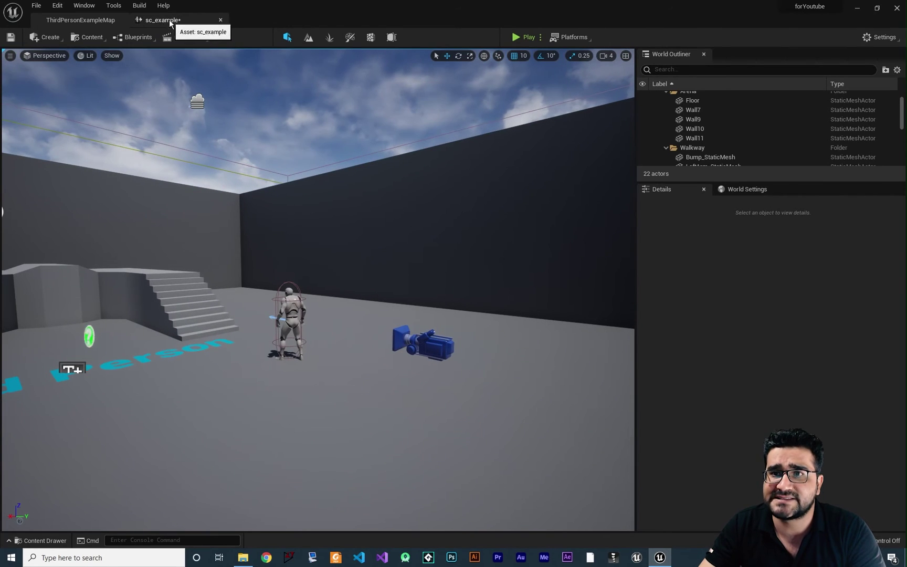
pyautogui.click(44, 540)
pyautogui.moveTo(867, 410); pyautogui.dragTo(199, 307)
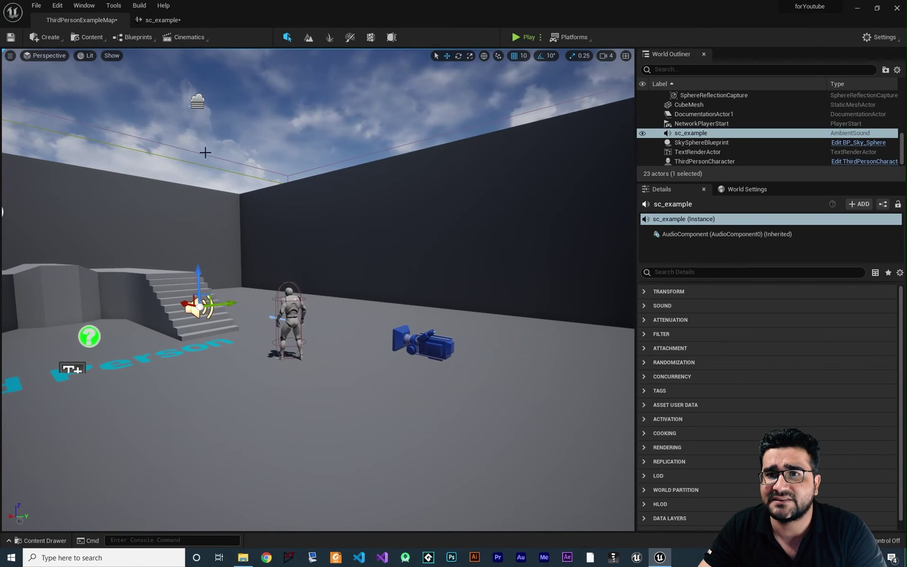
# Step: Open the Level Blueprint and create a reference to the sc_example ambient sound in its Event Graph
pyautogui.click(133, 37)
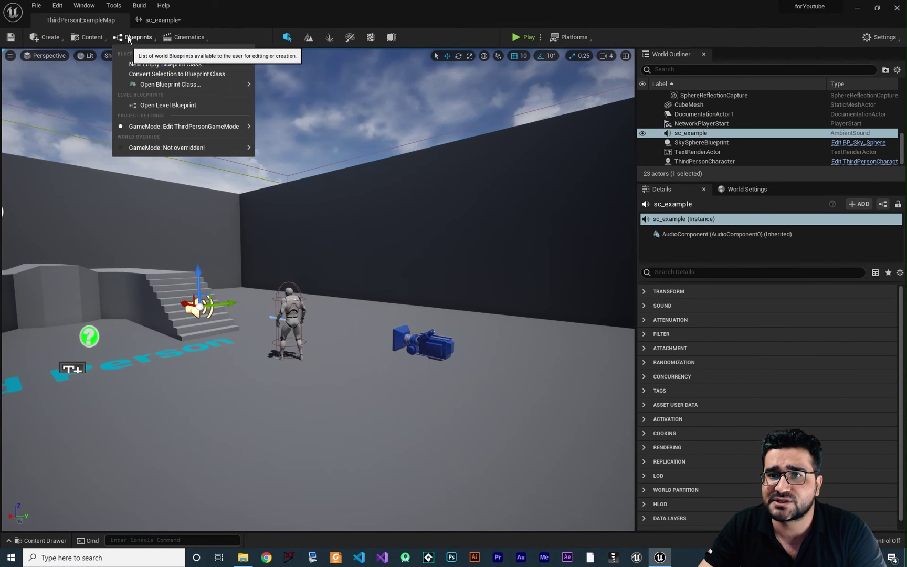
pyautogui.click(176, 106)
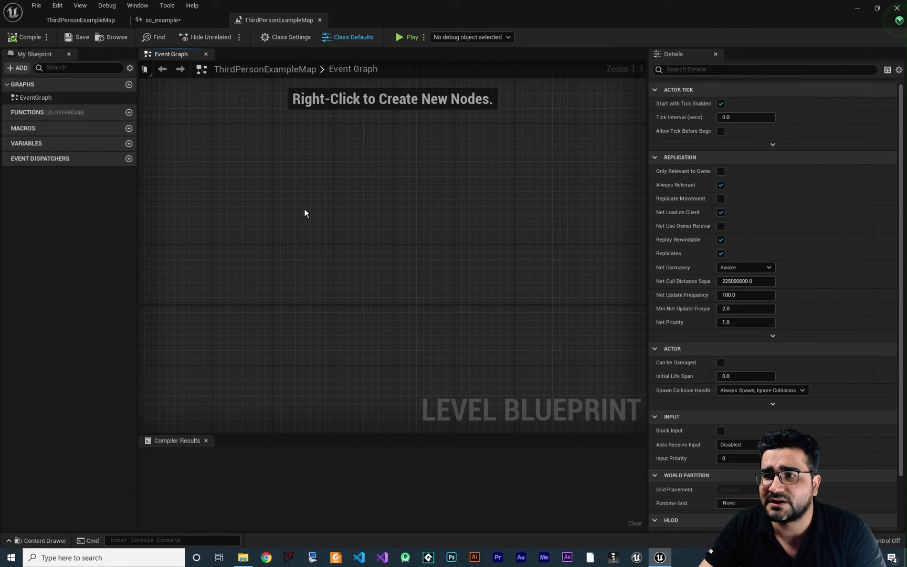
pyautogui.rightClick(304, 209)
pyautogui.click(336, 258)
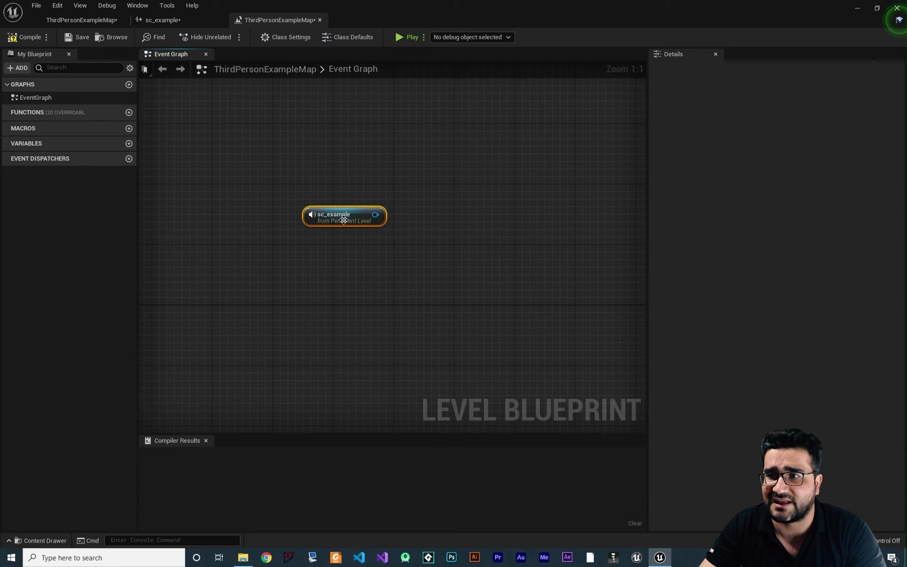
# Step: Add a Set Integer Parameter node from the sc_example reference and arrange the Audio Component node between them
pyautogui.moveTo(346, 211); pyautogui.dragTo(399, 209)
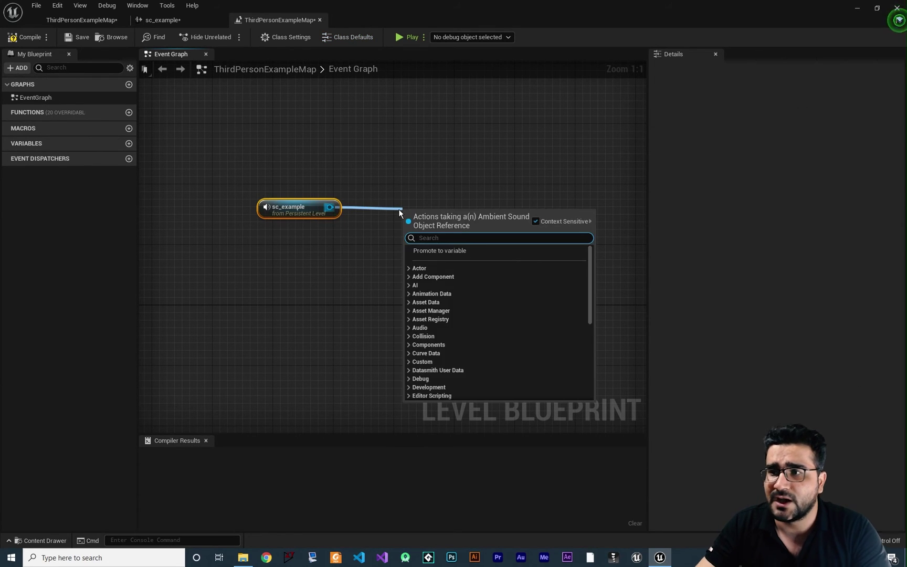
pyautogui.write('set integer')
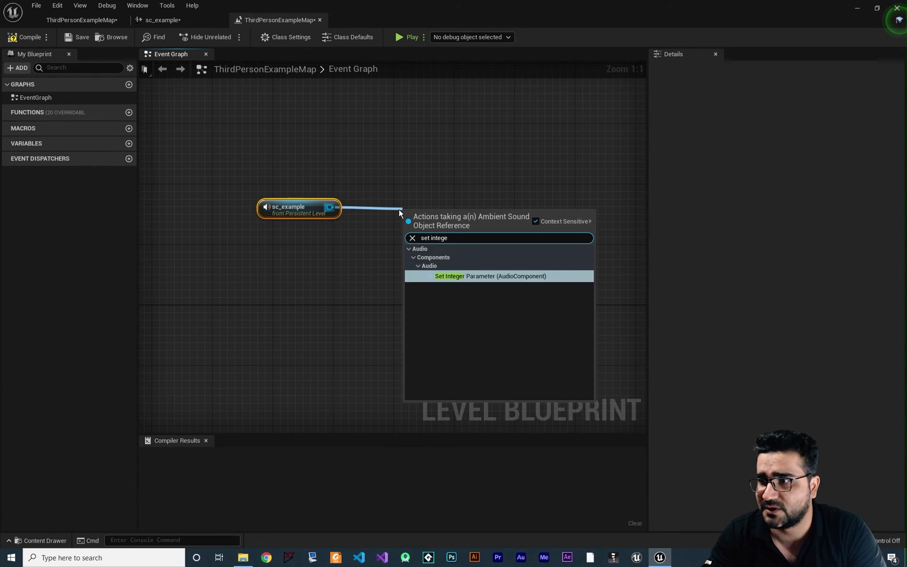
pyautogui.press('Return')
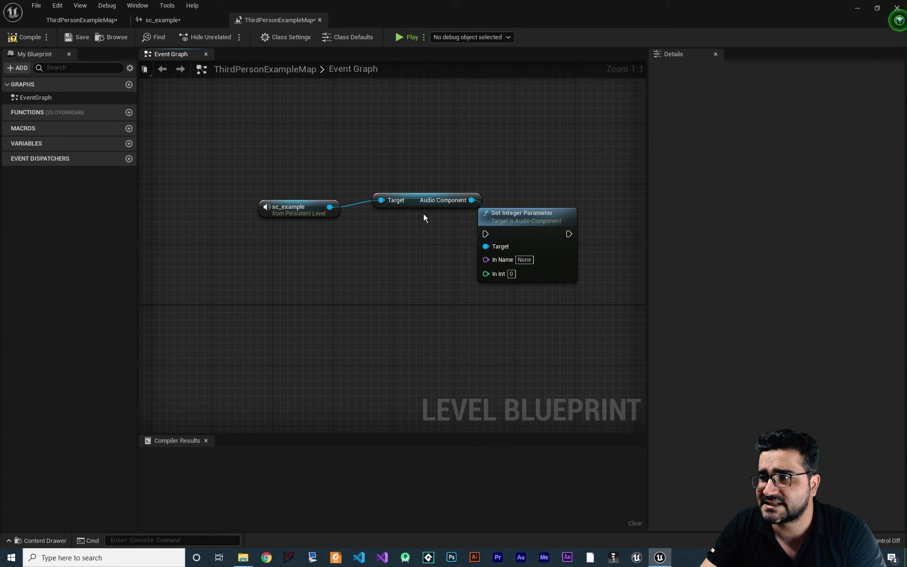
pyautogui.moveTo(418, 202); pyautogui.dragTo(395, 232)
# Step: Look up the Switch node's parameter name in sc_example and set the Set Integer Parameter's In Name to whichgun
pyautogui.click(163, 20)
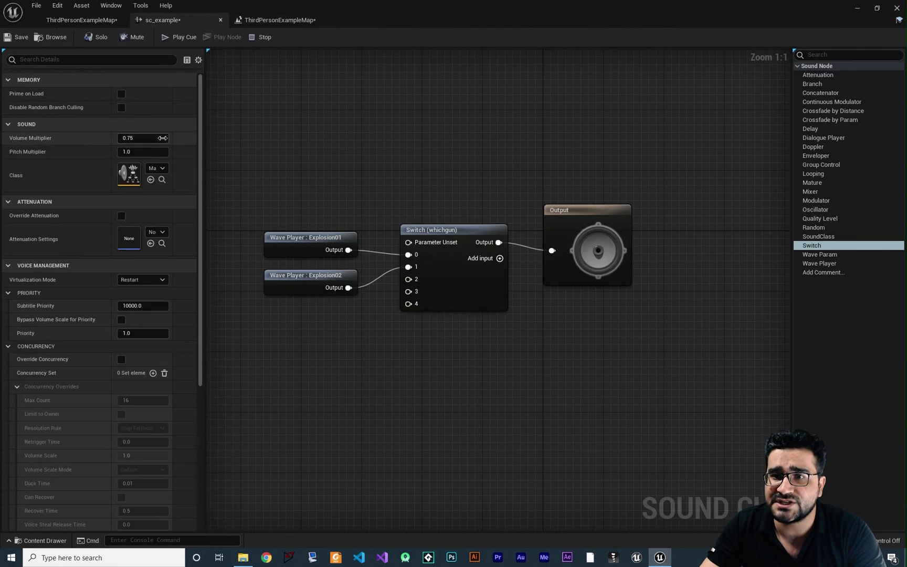
pyautogui.click(427, 232)
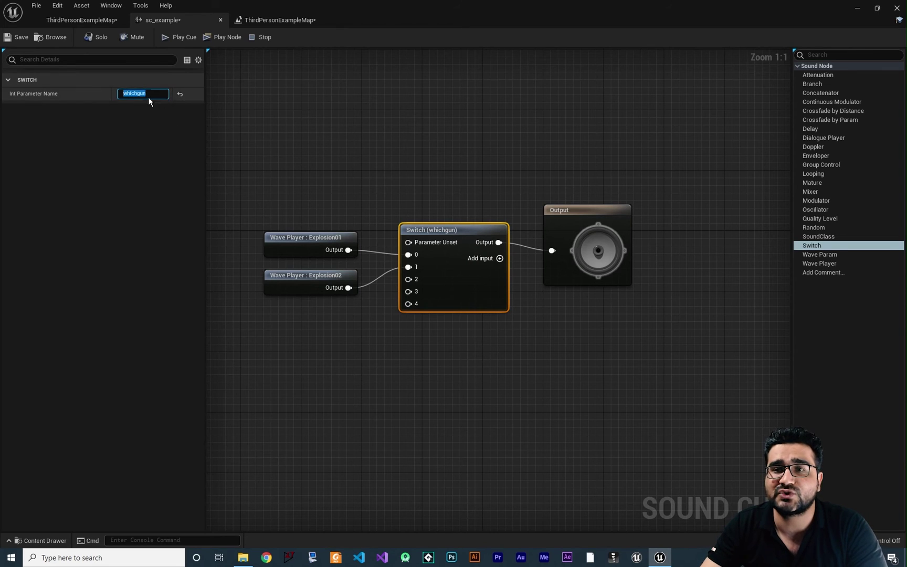
pyautogui.click(286, 20)
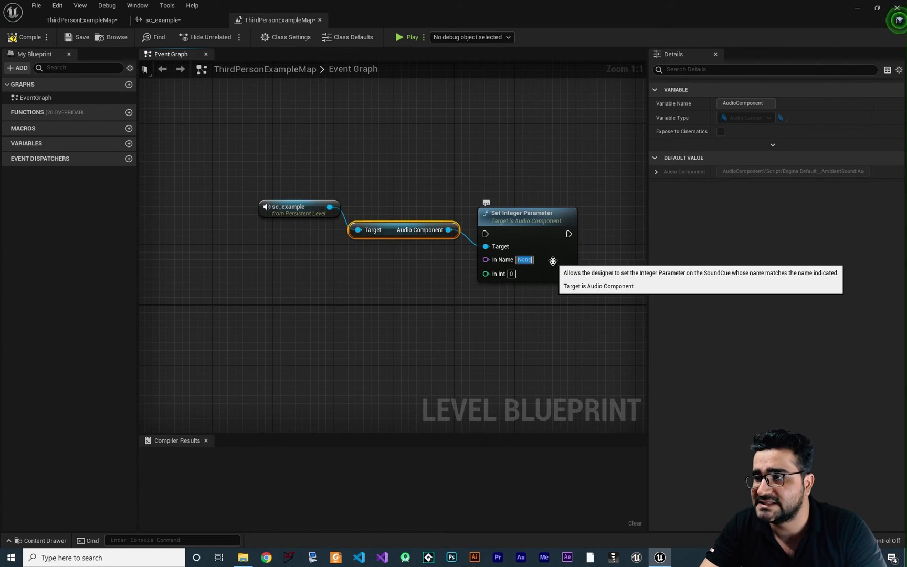
pyautogui.write('whichsound')
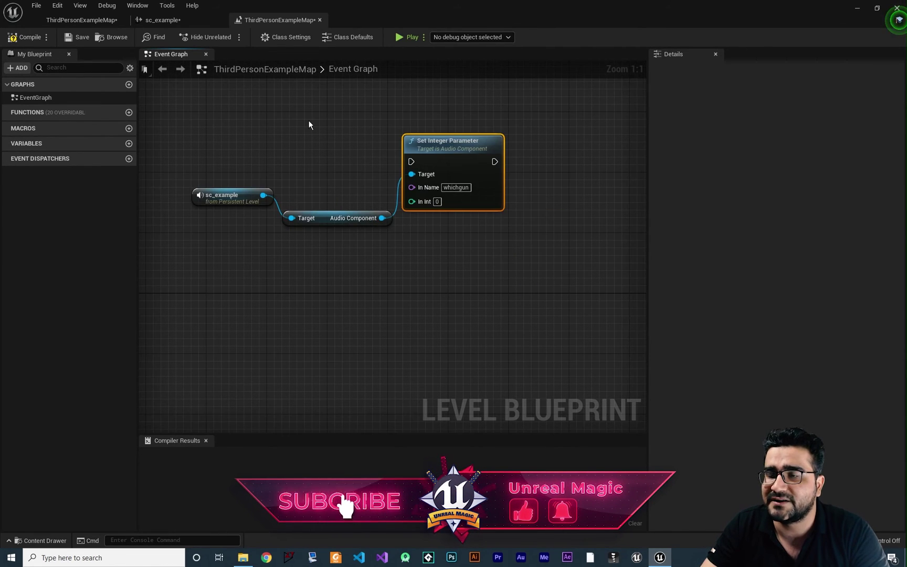
# Step: Add a Left Mouse Button event and connect its Pressed output to the Set Integer Parameter node
pyautogui.rightClick(310, 120)
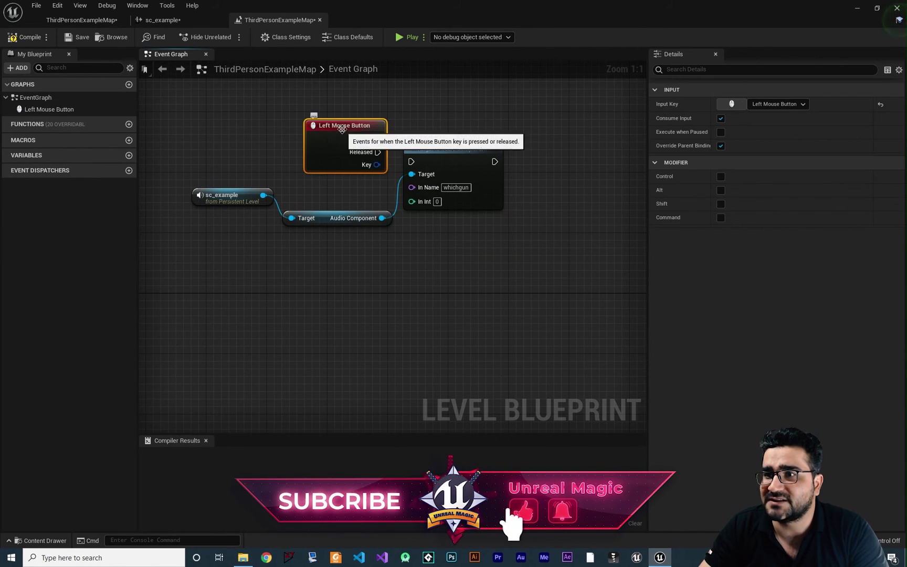
pyautogui.moveTo(378, 143); pyautogui.dragTo(323, 122)
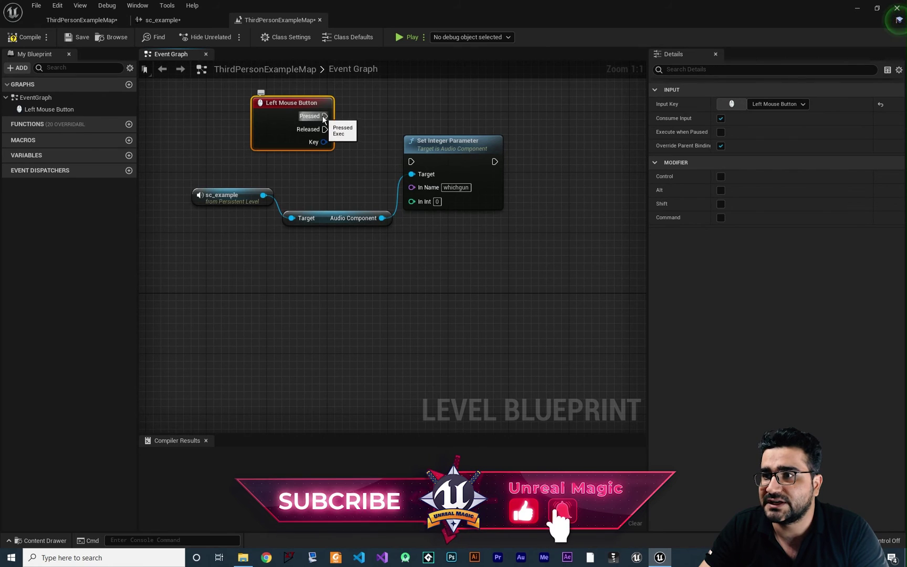
pyautogui.moveTo(413, 164); pyautogui.dragTo(489, 178)
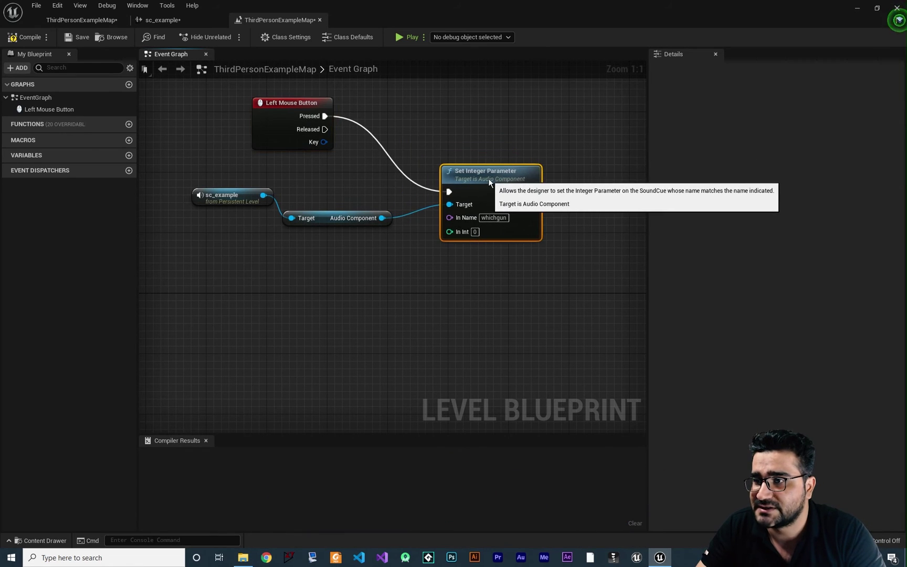
# Step: Add a keyboard event for the 1 key and place it below the sc_example reference
pyautogui.moveTo(478, 294); pyautogui.dragTo(456, 299, button='right')
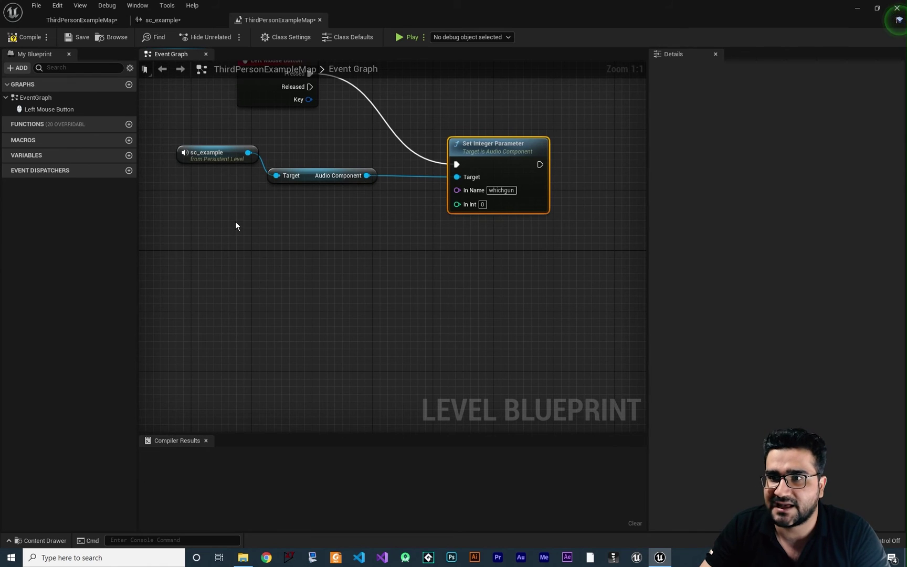
pyautogui.rightClick(235, 221)
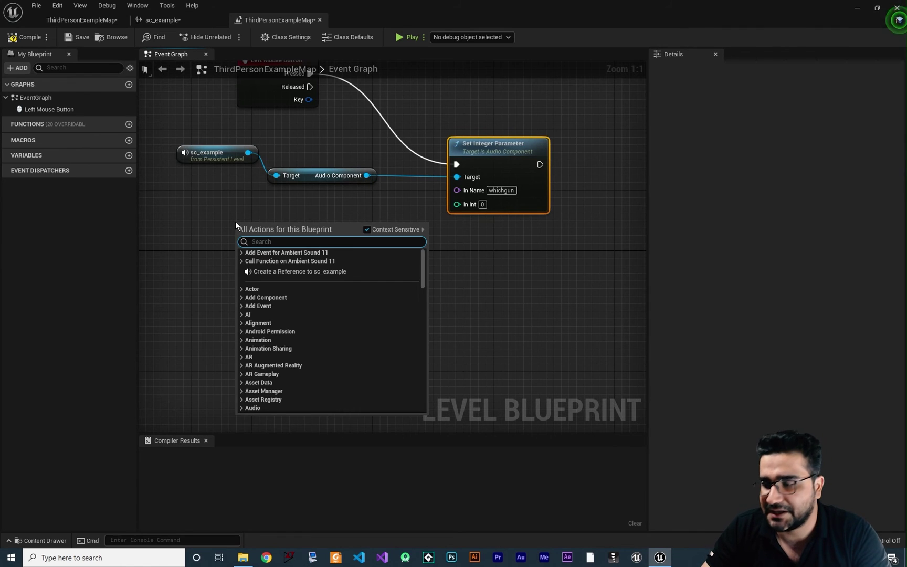
pyautogui.write('1')
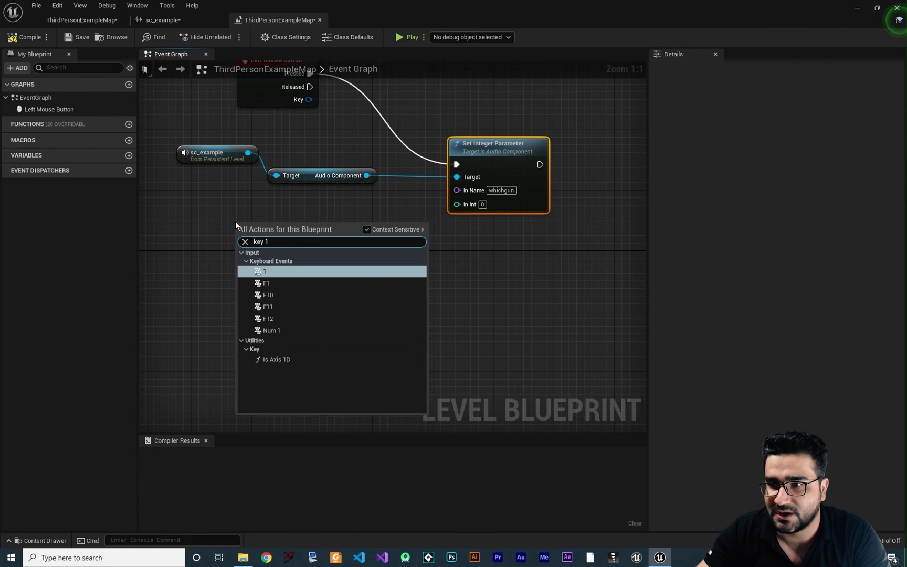
pyautogui.click(265, 274)
pyautogui.moveTo(263, 229); pyautogui.dragTo(217, 220)
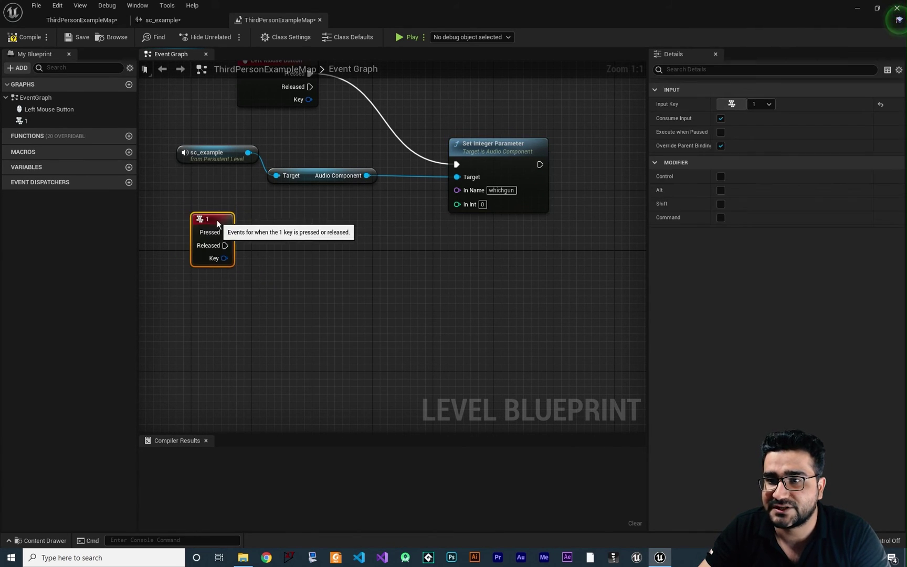
# Step: Add a keyboard event for the 2 key and place it directly beneath the 1 key event
pyautogui.moveTo(230, 328); pyautogui.dragTo(263, 286, button='right')
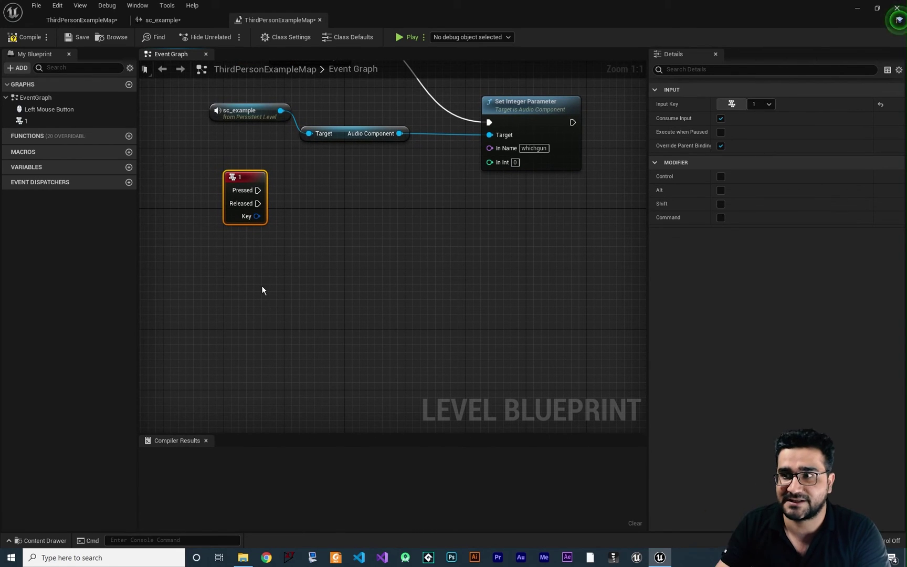
pyautogui.rightClick(262, 287)
pyautogui.write('key 2')
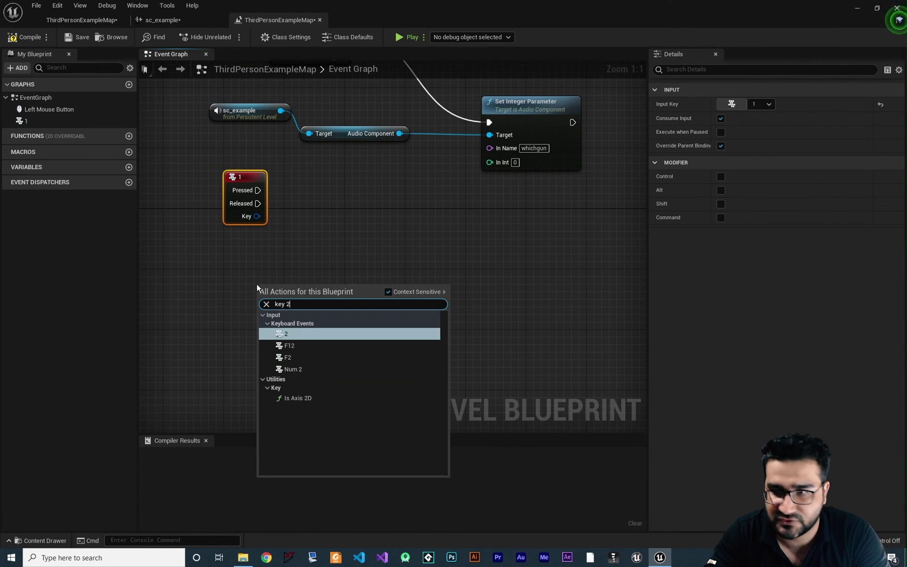
pyautogui.click(331, 336)
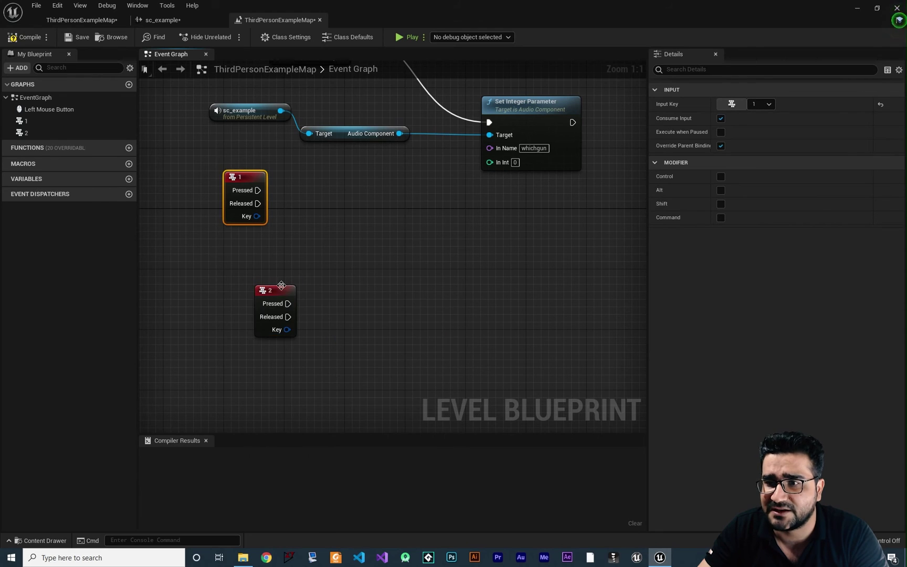
pyautogui.moveTo(281, 285); pyautogui.dragTo(251, 240)
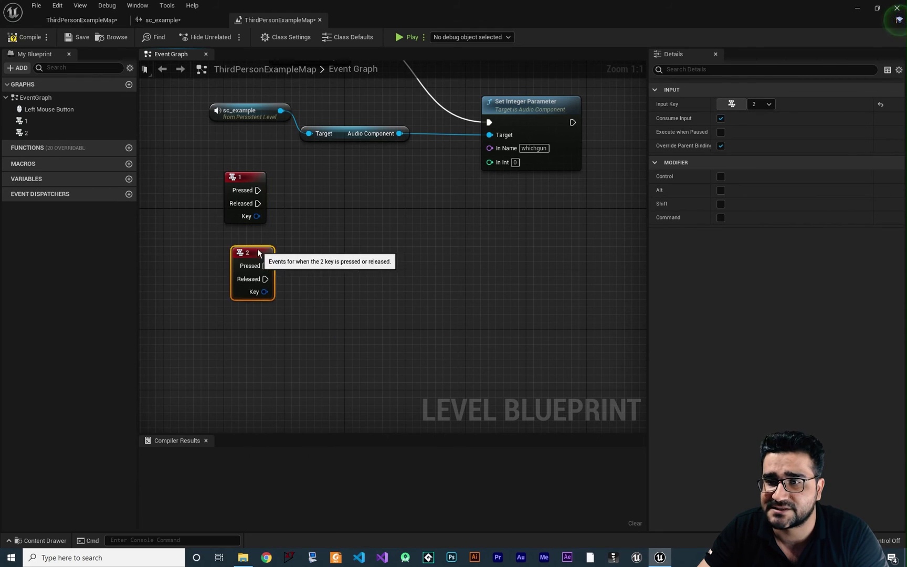
# Step: Create an Integer variable named gunType and connect its getter to the Set Integer Parameter's In Int input
pyautogui.click(129, 179)
pyautogui.click(109, 192)
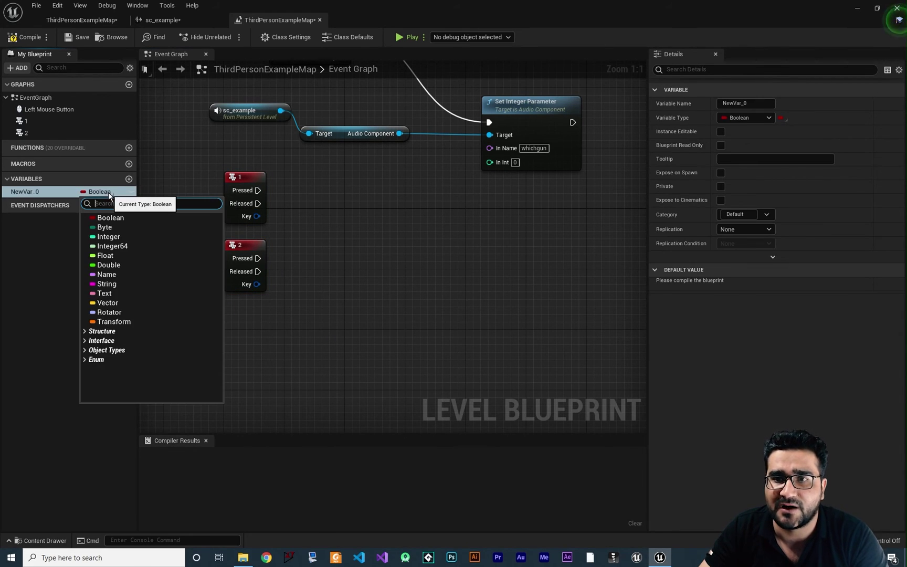
pyautogui.click(121, 236)
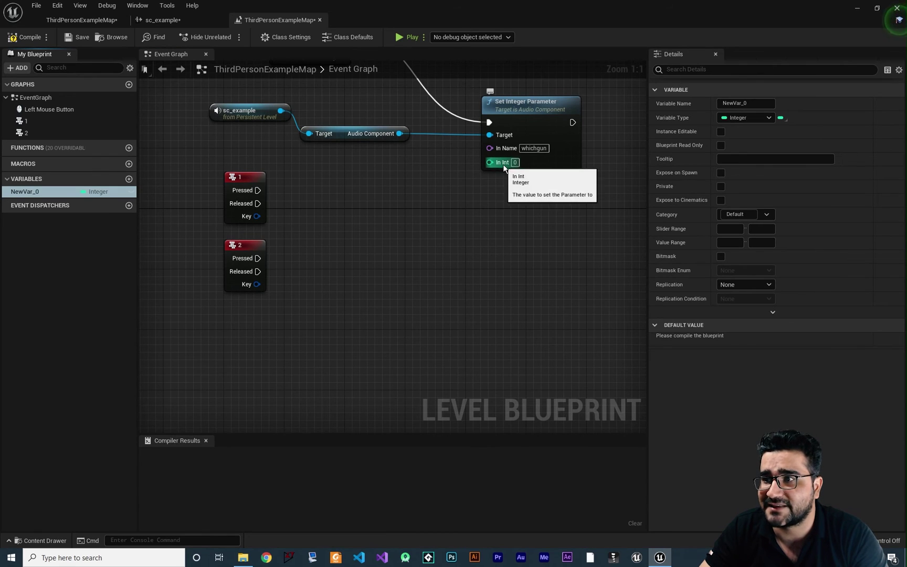
pyautogui.doubleClick(27, 193)
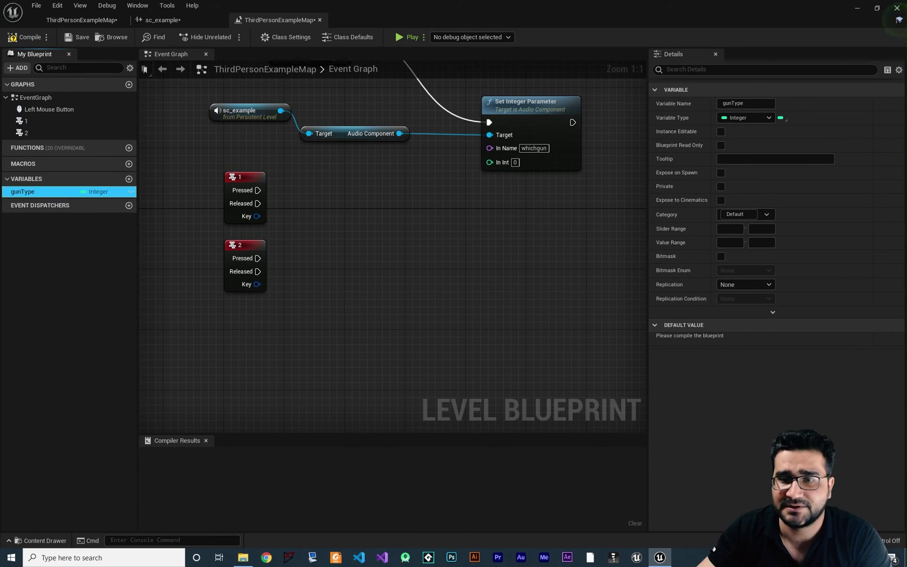
pyautogui.keyDown('ctrl'); pyautogui.moveTo(34, 195); pyautogui.dragTo(430, 171); pyautogui.keyUp('ctrl')
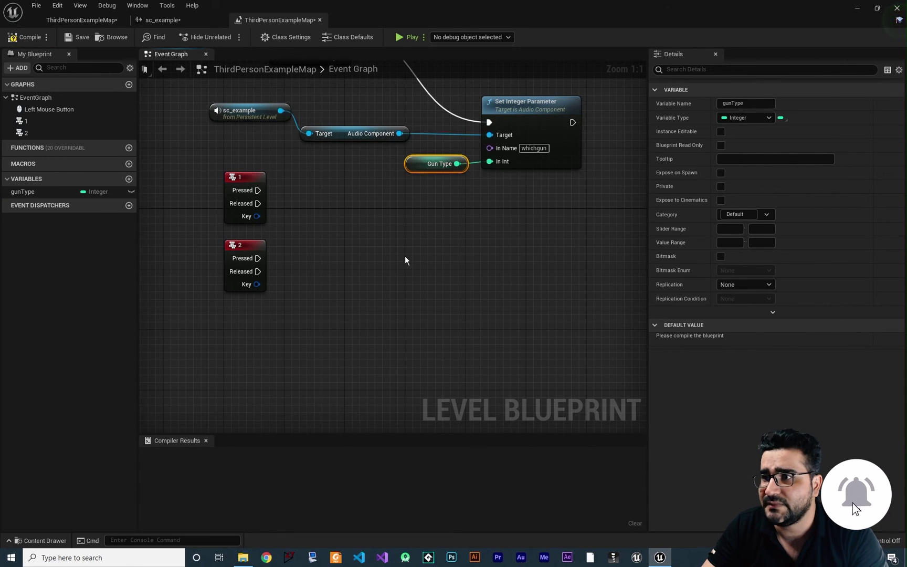
# Step: Add a Set Gun Type node with value 0 from the 1 key's Pressed output and align it with the event
pyautogui.moveTo(405, 260)
pyautogui.mouseDown(button='right')
pyautogui.moveTo(425, 304)
pyautogui.moveTo(425, 340)
pyautogui.moveTo(394, 268)
pyautogui.mouseUp(button='right')
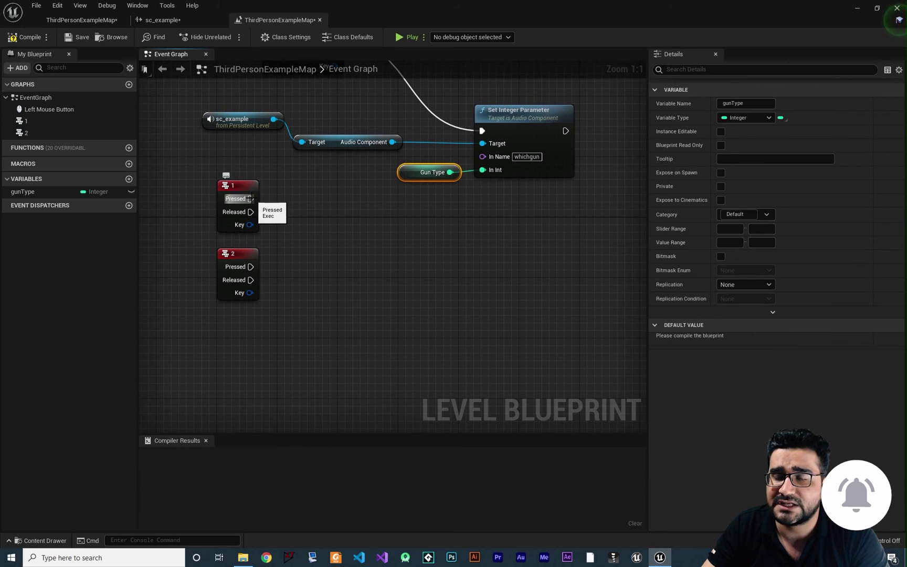
pyautogui.moveTo(250, 198); pyautogui.dragTo(296, 199)
pyautogui.write('s')
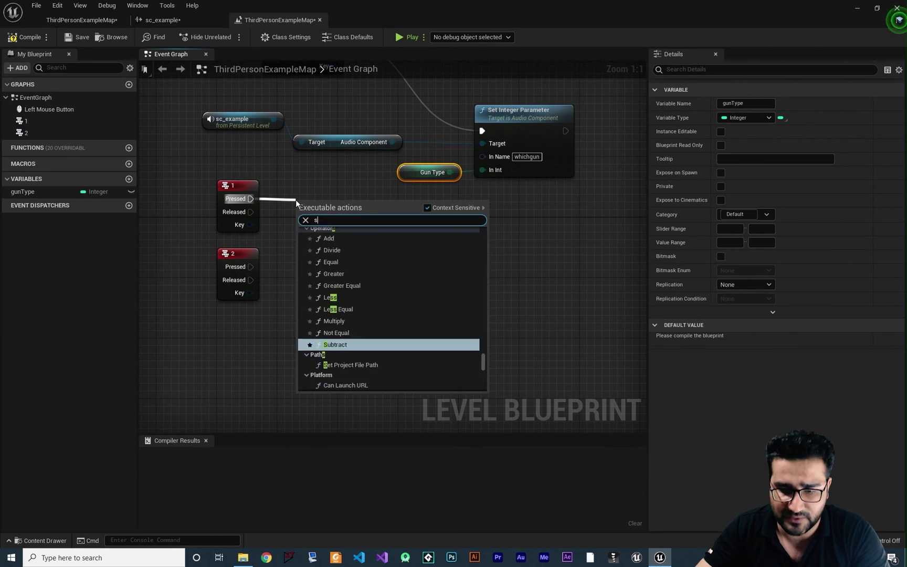
pyautogui.write('et gun')
pyautogui.press('Return')
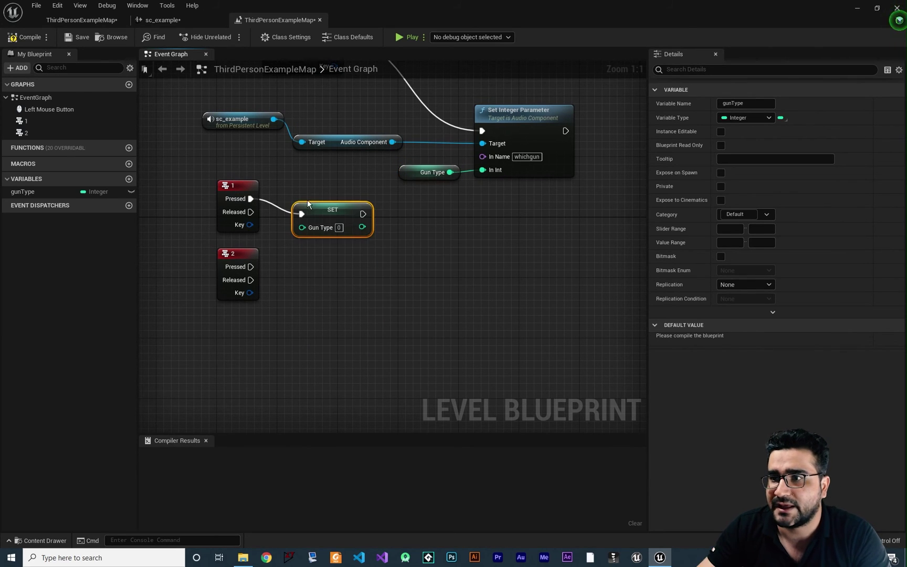
pyautogui.moveTo(340, 216); pyautogui.dragTo(340, 195)
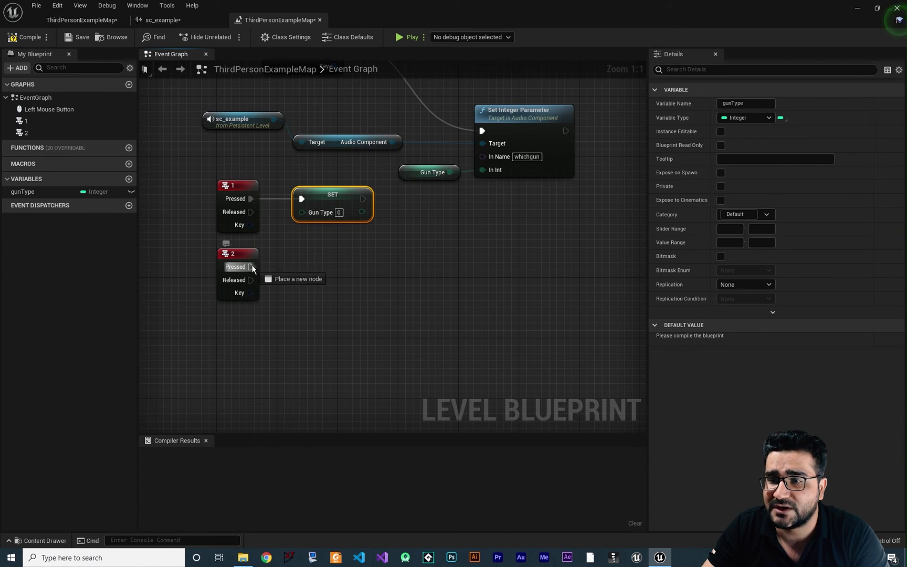
# Step: Add a Set Gun Type node with value 1 from the 2 key's Pressed output, align it, and compile the blueprint
pyautogui.moveTo(305, 270); pyautogui.dragTo(304, 269)
pyautogui.write('set')
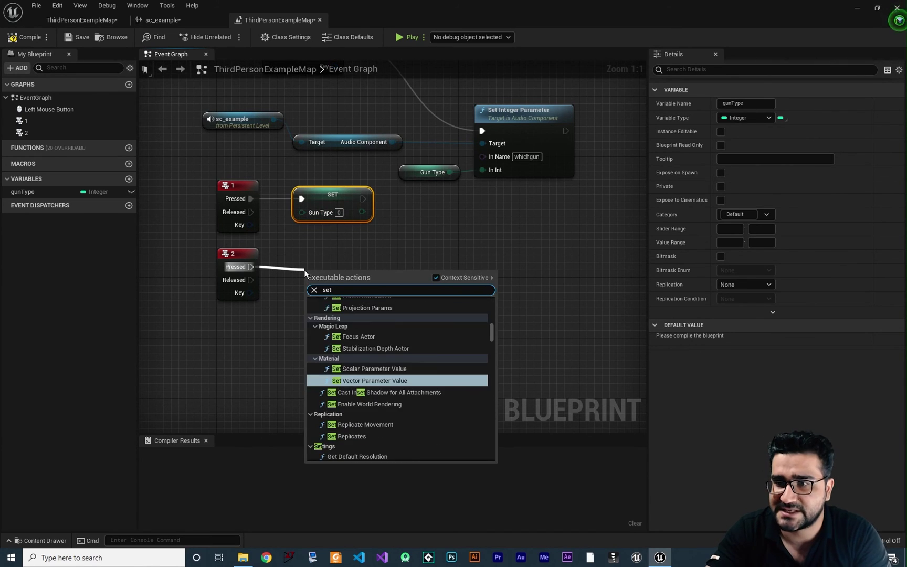
pyautogui.write(' gun')
pyautogui.press('Return')
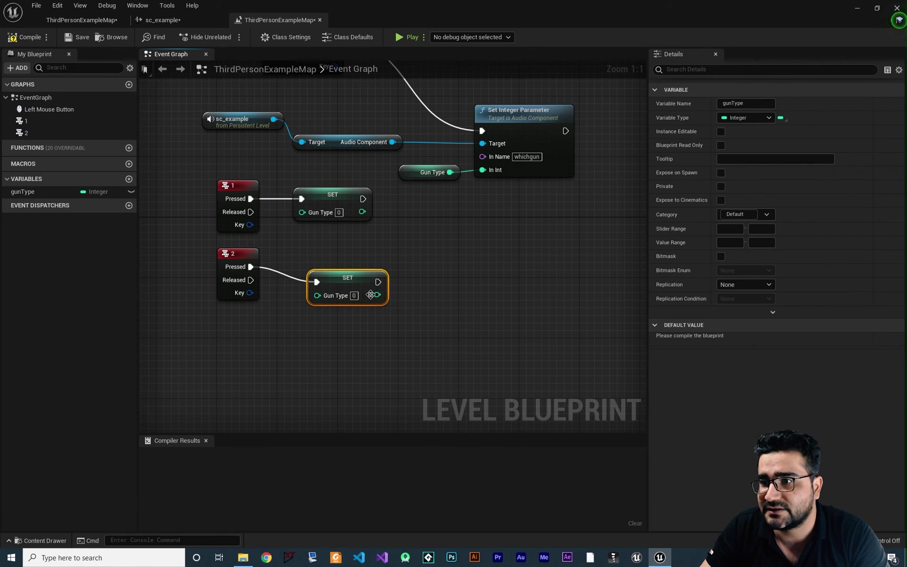
pyautogui.write('1')
pyautogui.moveTo(358, 283); pyautogui.dragTo(357, 267)
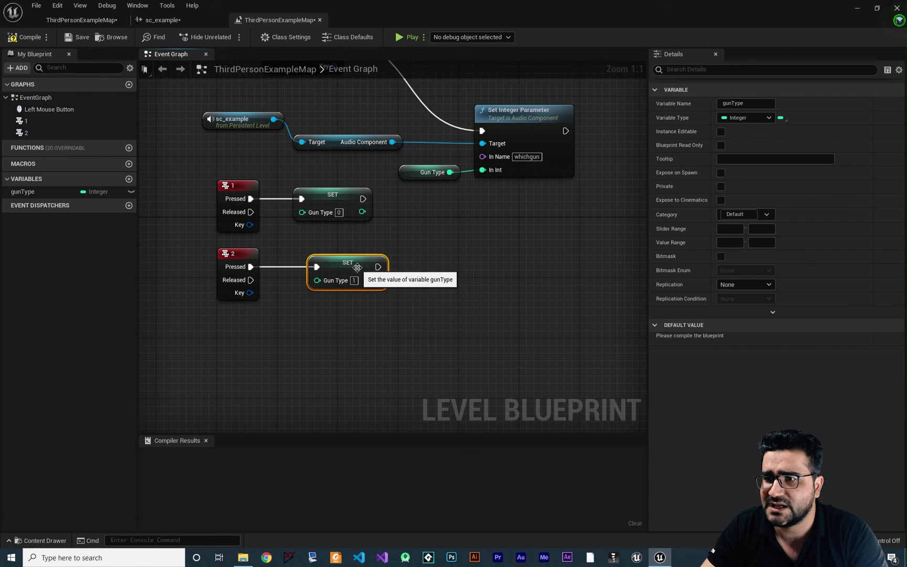
pyautogui.moveTo(438, 249); pyautogui.dragTo(361, 304, button='right')
pyautogui.press('F7')
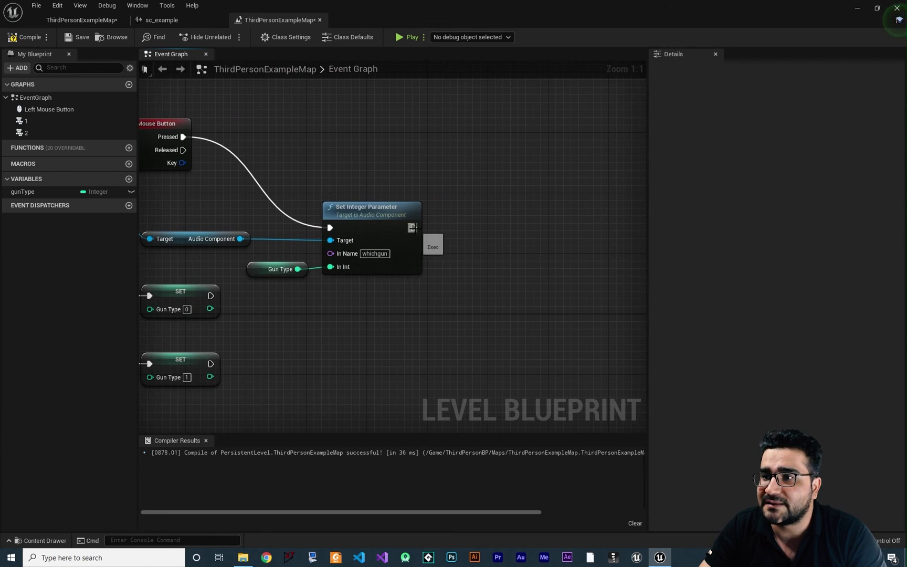
# Step: Add a Play node after Set Integer Parameter and connect the Audio Component output to its Target
pyautogui.moveTo(464, 229); pyautogui.dragTo(466, 230)
pyautogui.write('play')
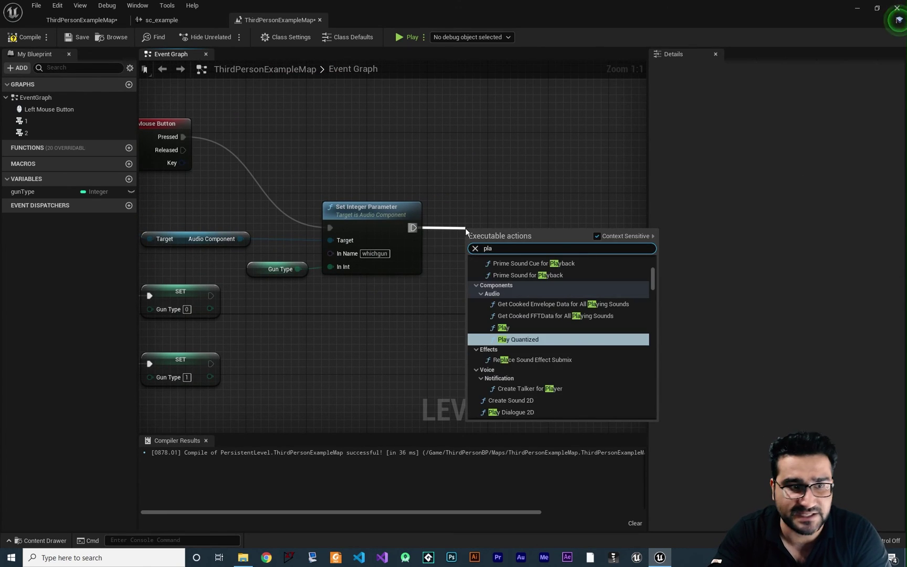
pyautogui.click(504, 264)
pyautogui.moveTo(512, 236); pyautogui.dragTo(432, 229, button='right')
pyautogui.moveTo(432, 229); pyautogui.dragTo(486, 209)
pyautogui.moveTo(486, 209); pyautogui.dragTo(646, 231, button='right')
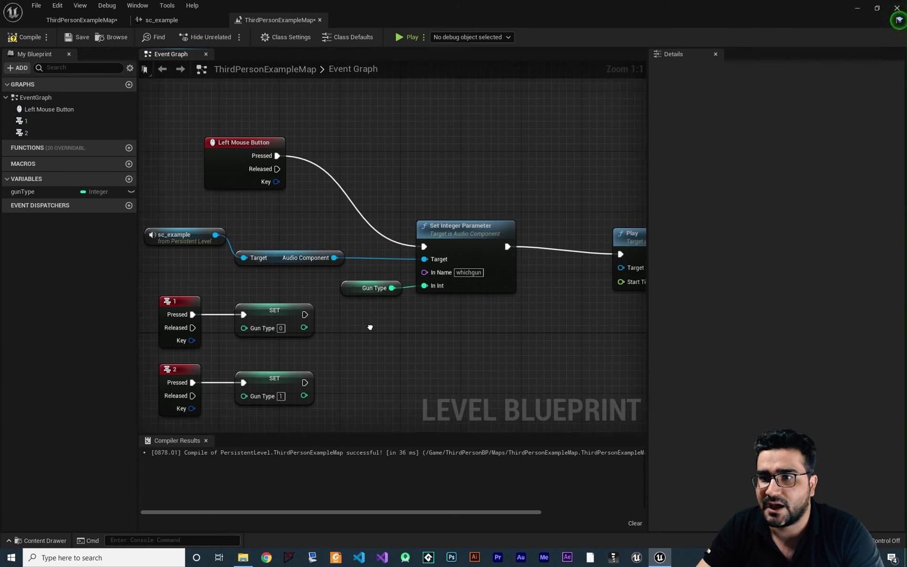
pyautogui.moveTo(335, 255); pyautogui.dragTo(572, 341)
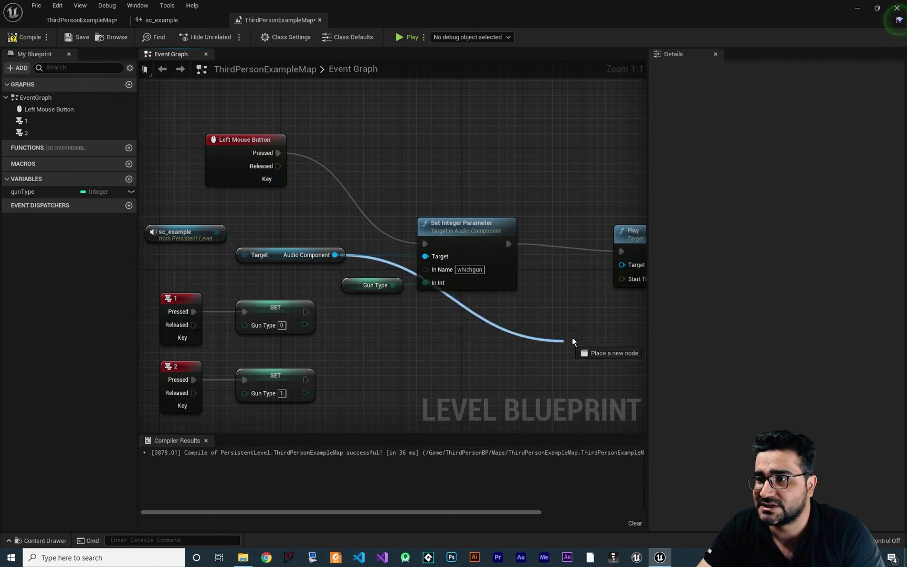
pyautogui.moveTo(621, 299); pyautogui.dragTo(622, 265)
# Step: Move the Play node below Set Integer Parameter and route its Target wire through a reroute node beneath Gun Type
pyautogui.moveTo(638, 231); pyautogui.dragTo(483, 225, button='right')
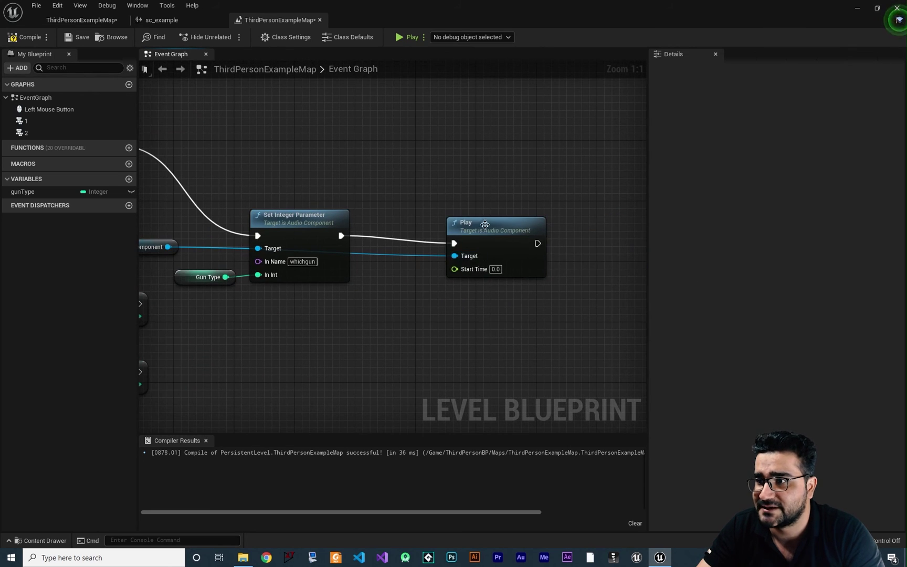
pyautogui.moveTo(483, 225); pyautogui.dragTo(412, 319)
pyautogui.moveTo(273, 301); pyautogui.dragTo(383, 245, button='right')
pyautogui.doubleClick(383, 244)
pyautogui.moveTo(378, 241)
pyautogui.mouseDown()
pyautogui.moveTo(356, 261)
pyautogui.moveTo(377, 241)
pyautogui.mouseUp()
pyautogui.moveTo(377, 240); pyautogui.dragTo(326, 278)
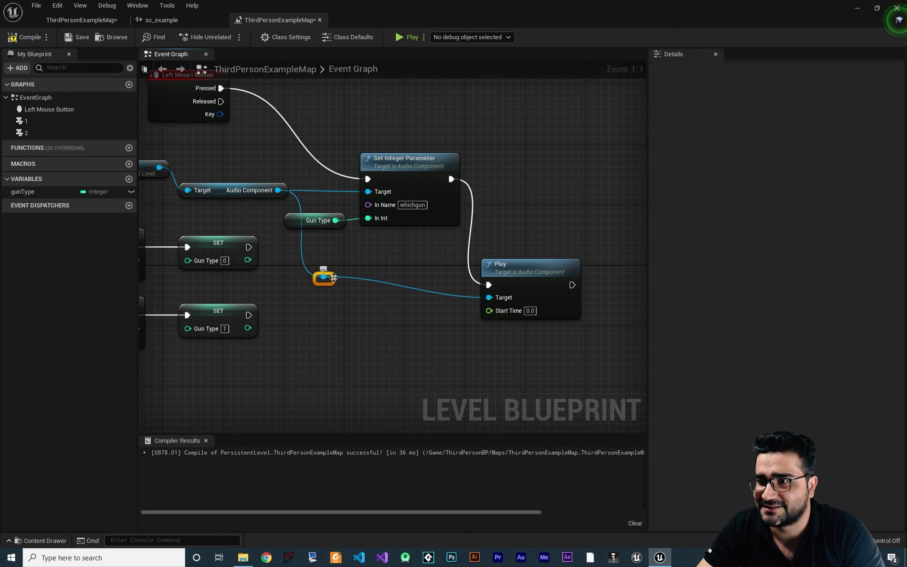
pyautogui.moveTo(439, 329)
pyautogui.mouseDown(button='right')
pyautogui.moveTo(365, 314)
pyautogui.moveTo(436, 325)
pyautogui.mouseUp(button='right')
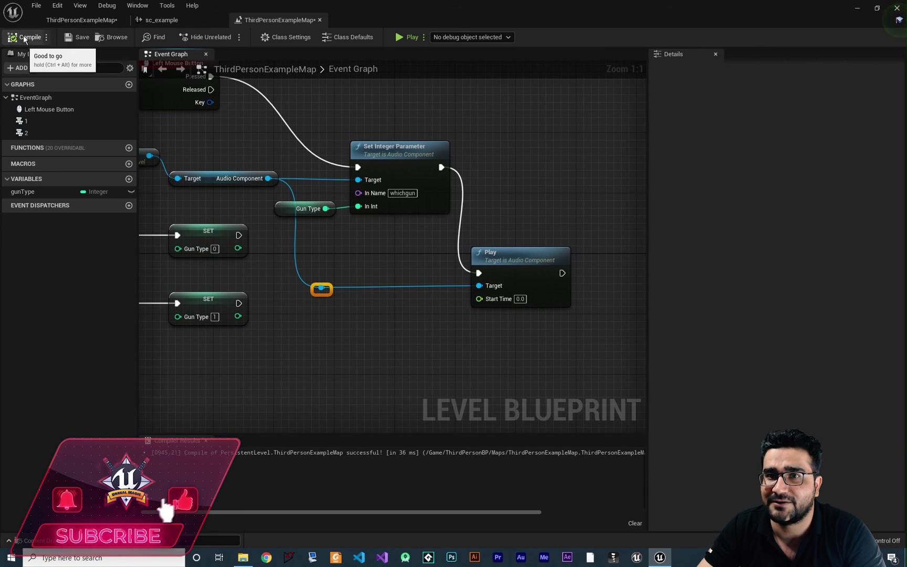
# Step: Play the level in a preview window, trigger the sound cue several times to test it, and stop the session
pyautogui.click(407, 38)
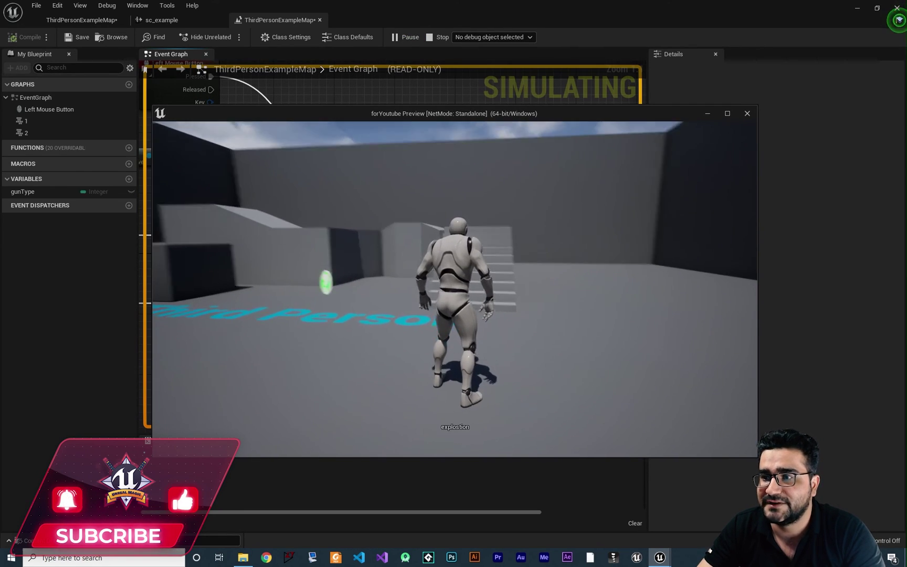
pyautogui.press('a')
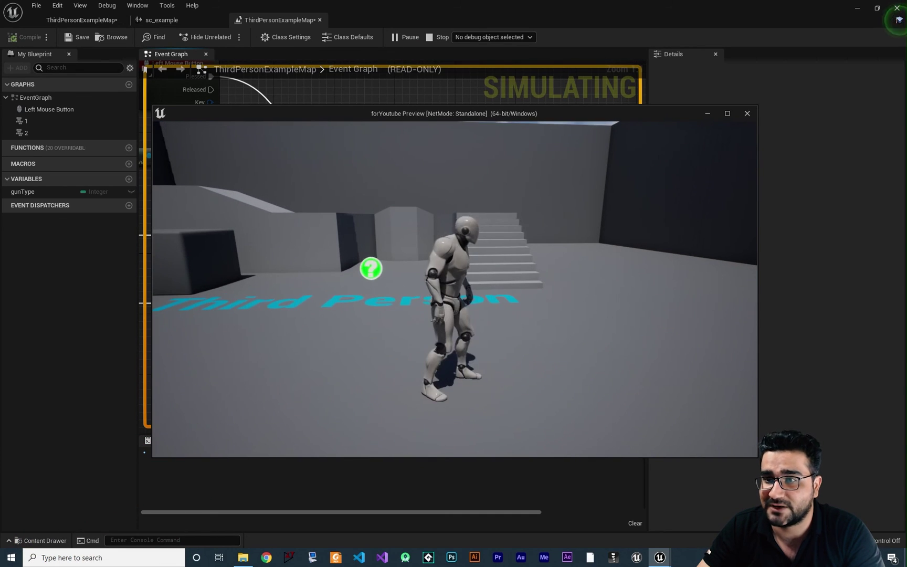
pyautogui.click(455, 289)
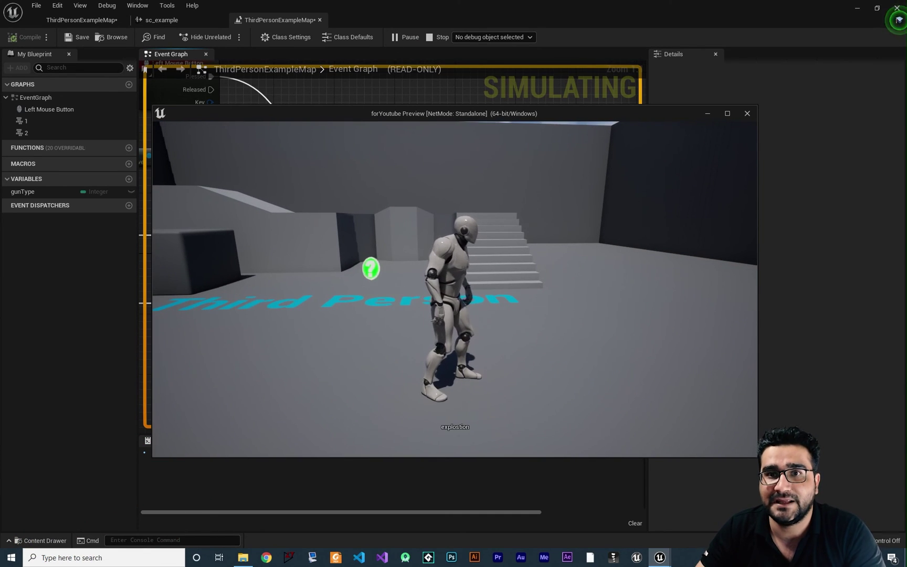
pyautogui.click(455, 289)
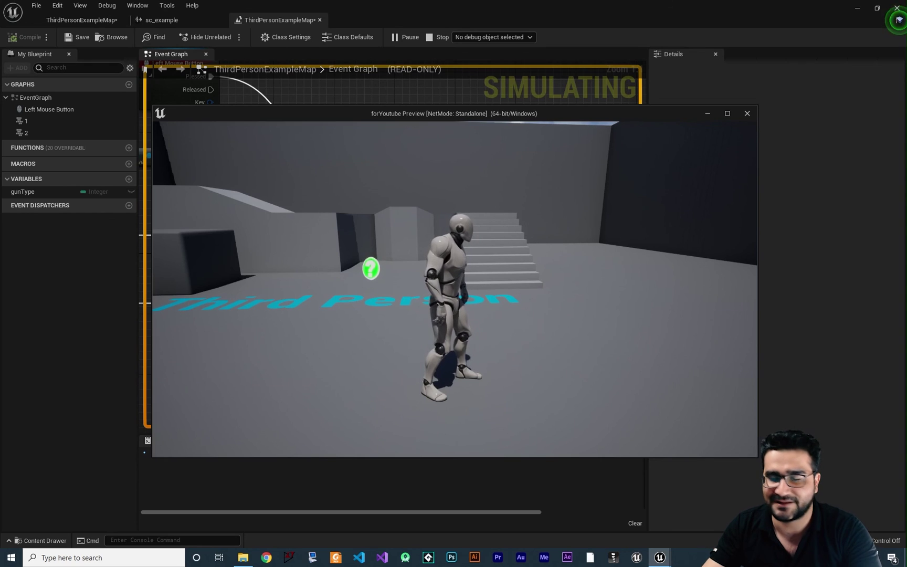
pyautogui.click(455, 288)
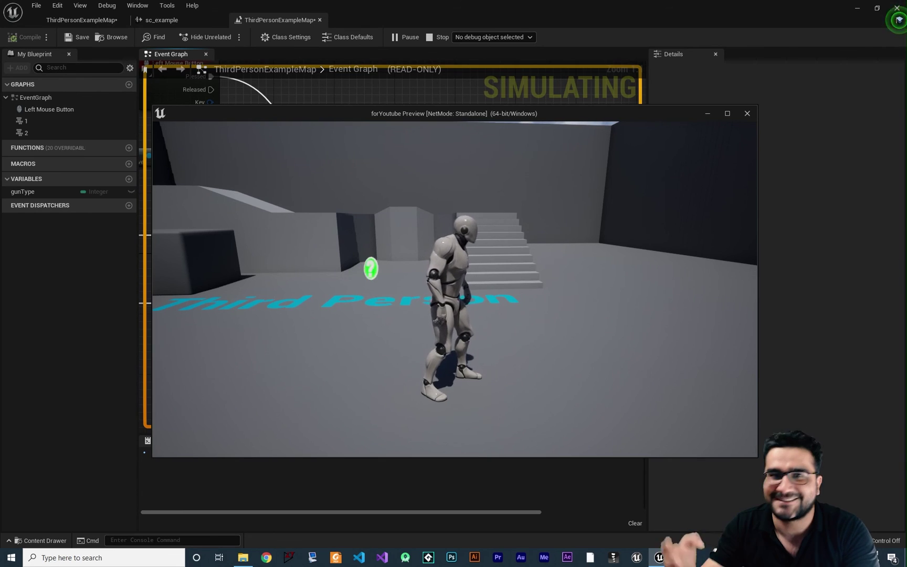
pyautogui.press('Escape')
# Step: In the sc_example sound cue, change the Explosion02 Wave Player's sound wave to Collapse02
pyautogui.moveTo(336, 260); pyautogui.dragTo(427, 281, button='right')
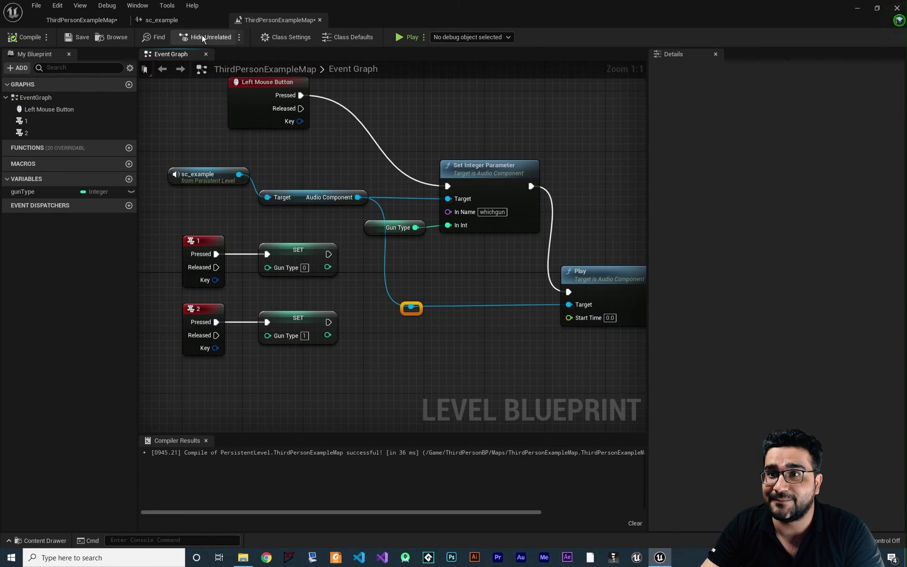
pyautogui.click(157, 20)
pyautogui.moveTo(296, 274); pyautogui.dragTo(352, 274, button='right')
pyautogui.click(351, 275)
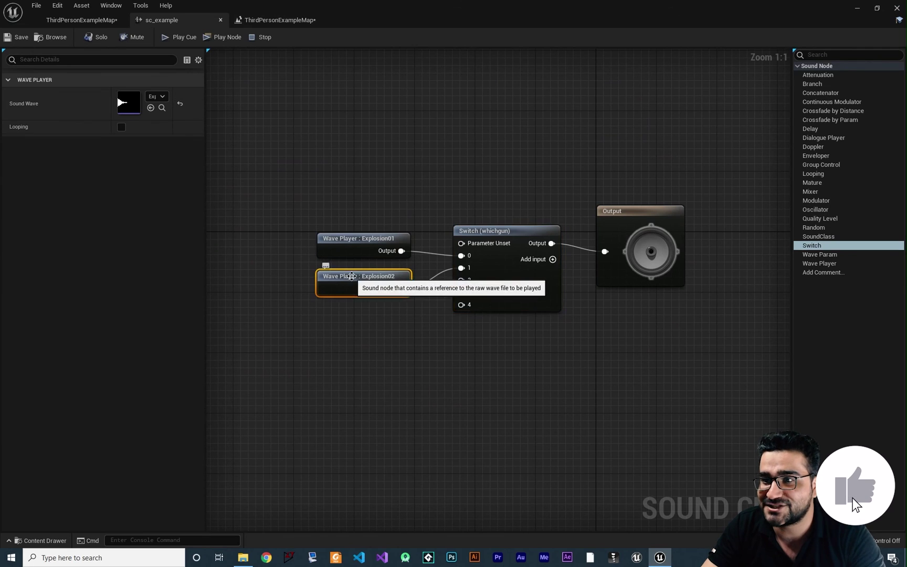
pyautogui.click(160, 93)
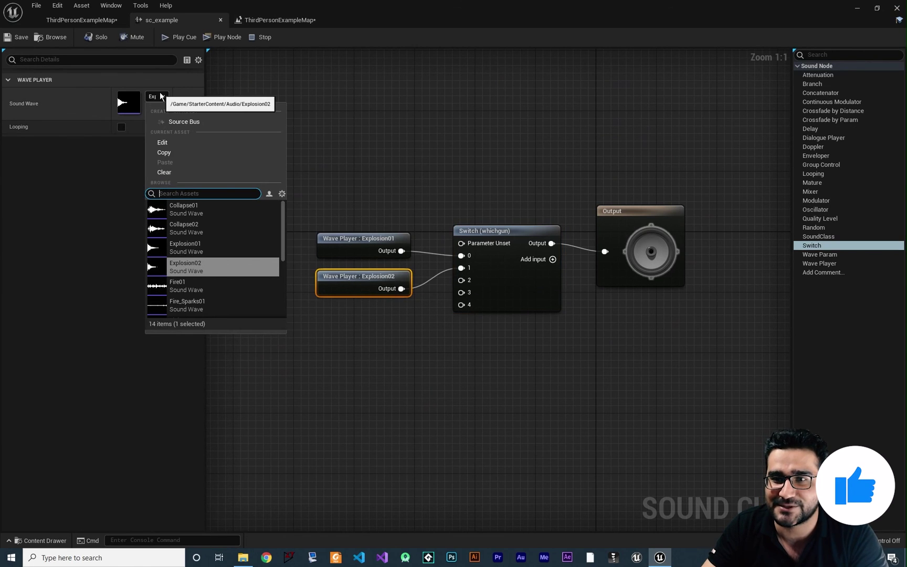
pyautogui.click(194, 229)
pyautogui.moveTo(240, 53); pyautogui.dragTo(214, 52, button='right')
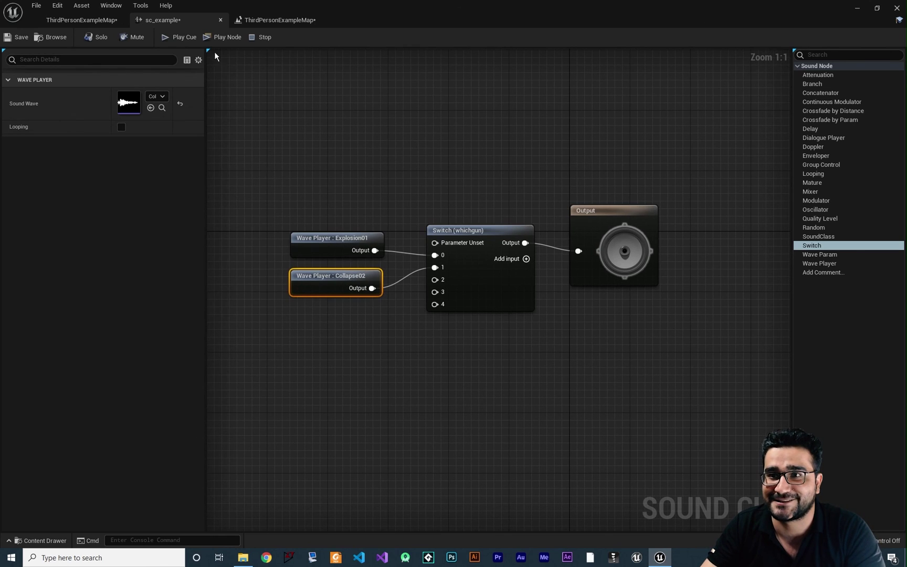
# Step: Return to the Level Blueprint, play the level again, and trigger the updated sound cue
pyautogui.click(274, 21)
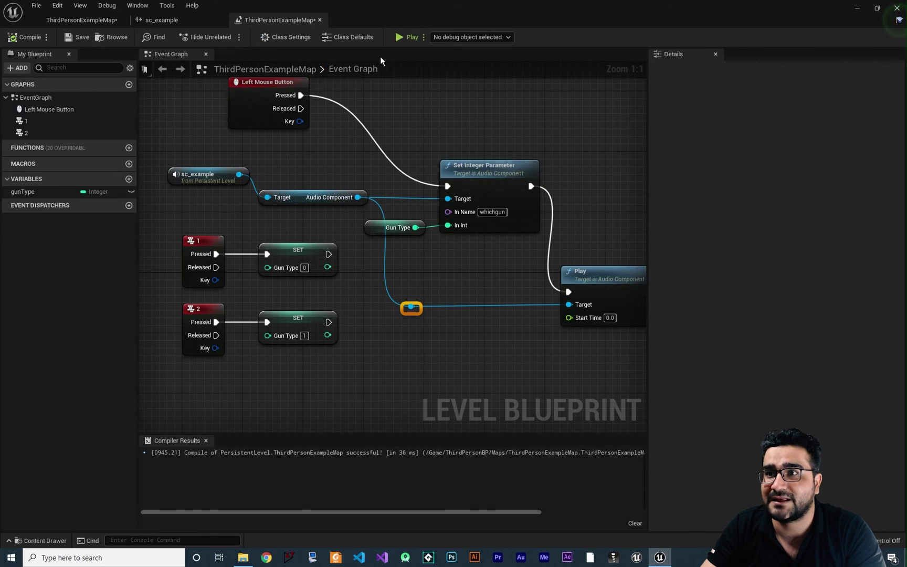
pyautogui.click(406, 36)
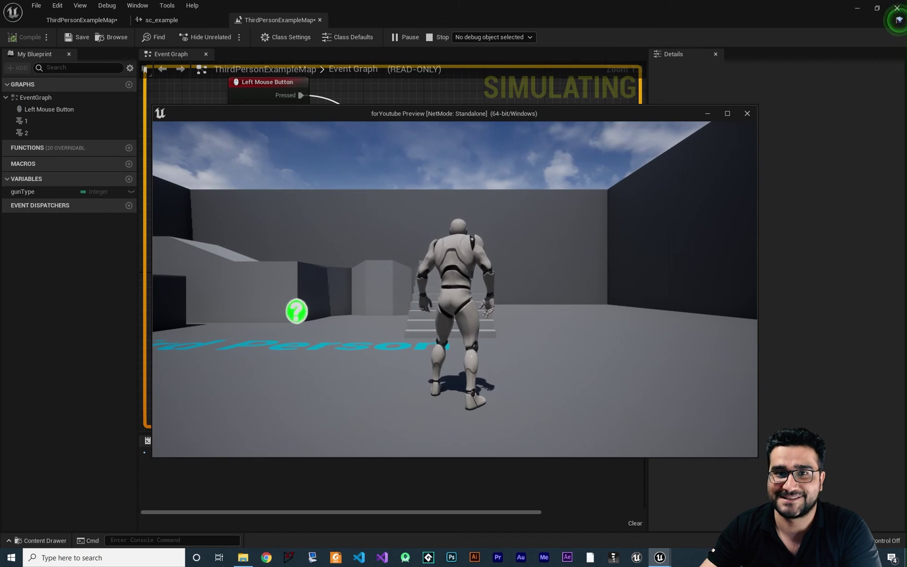
pyautogui.click(455, 289)
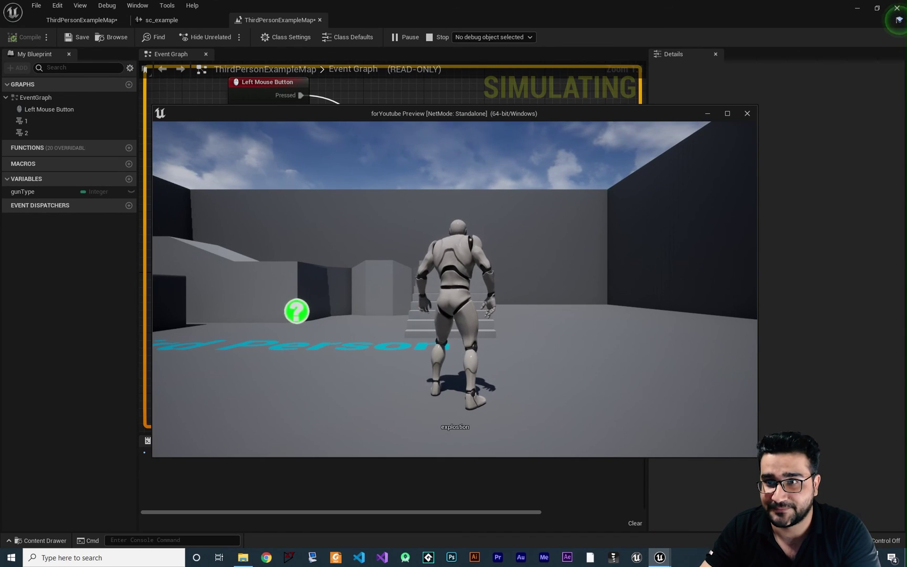